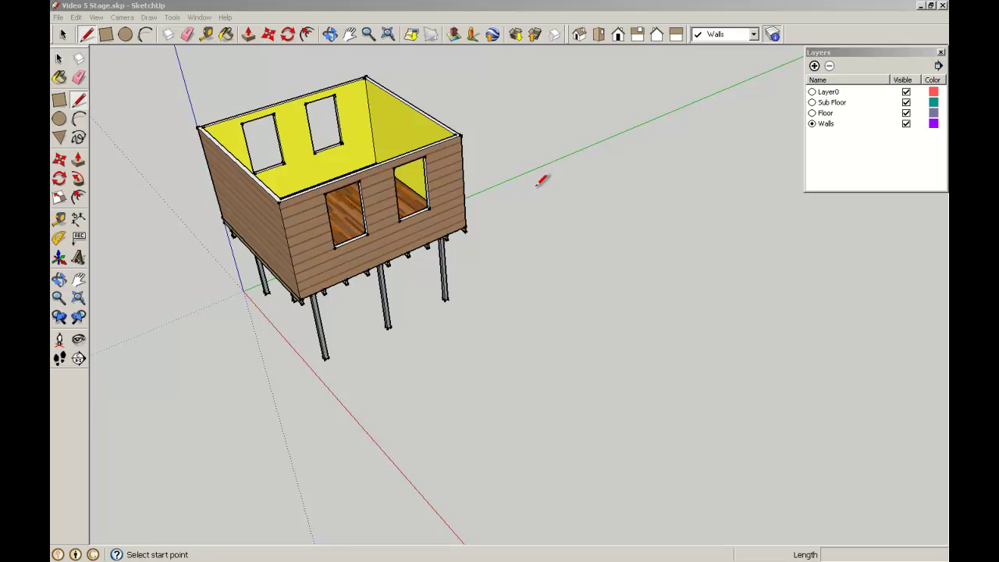
Draw a 1500 by 900 mm rectangle flat on the ground in front of the house's posts.
left_click(60, 59)
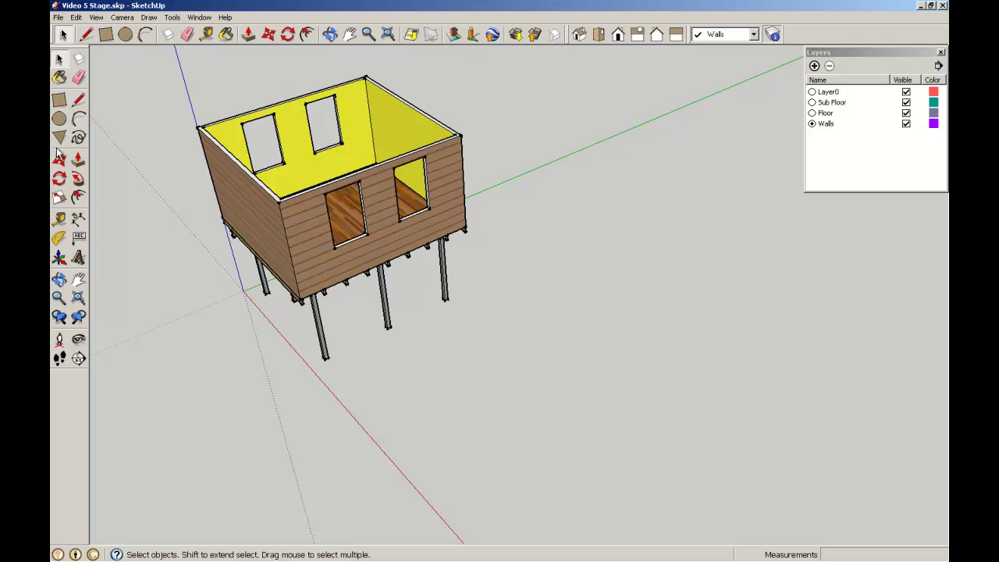
scroll(405, 281, "up", 5)
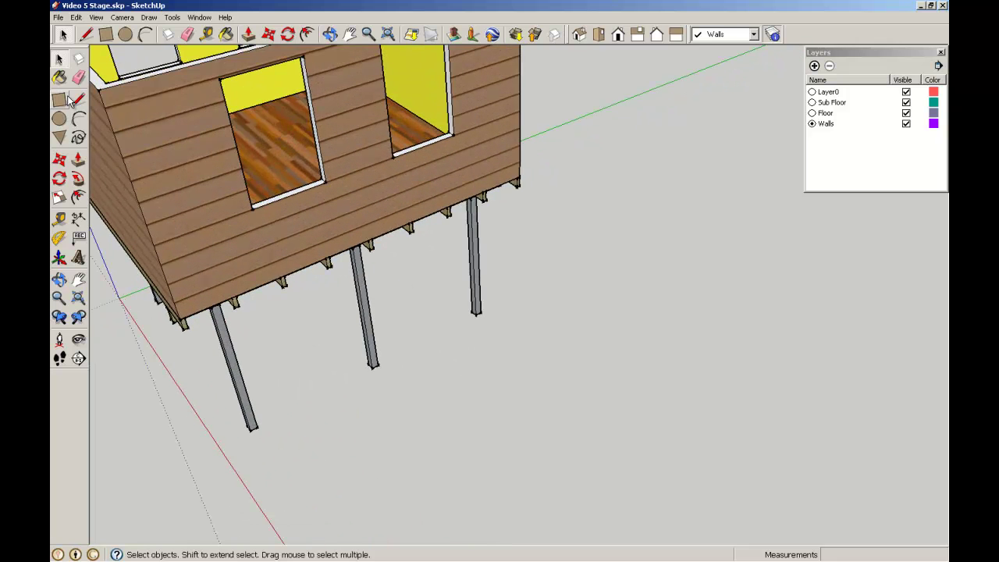
left_click(59, 99)
left_click(351, 403)
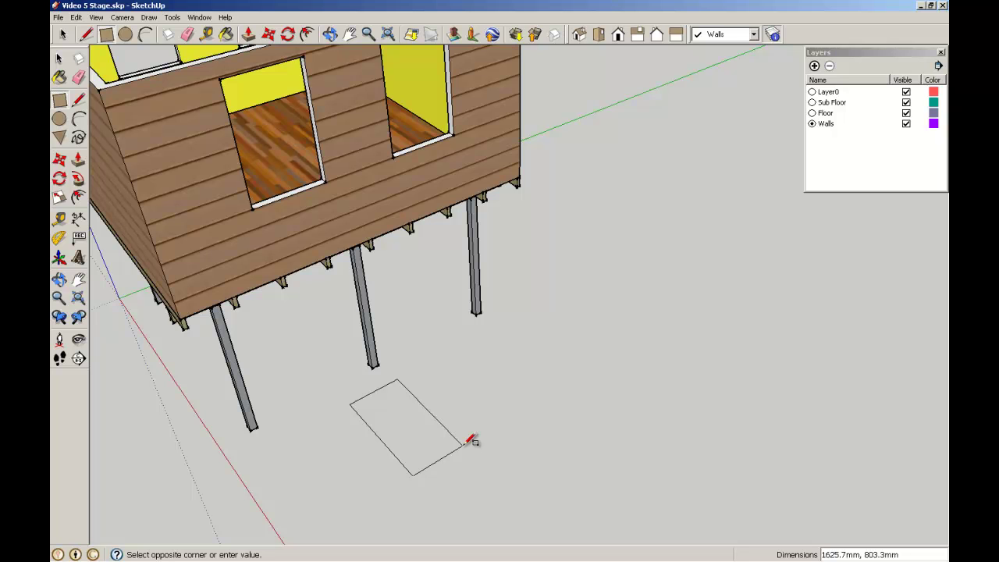
type("1500,900")
key("Return")
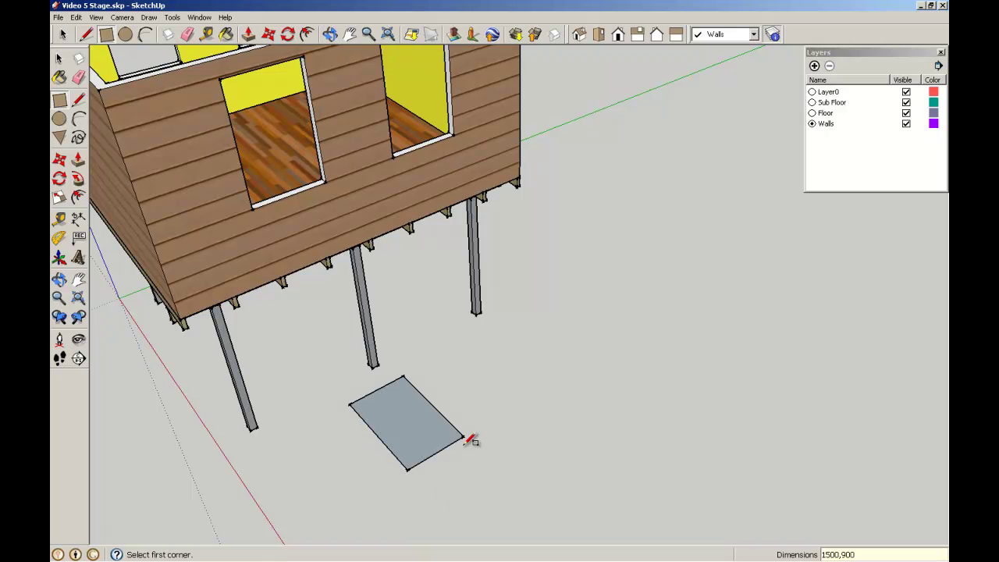
left_click(59, 58)
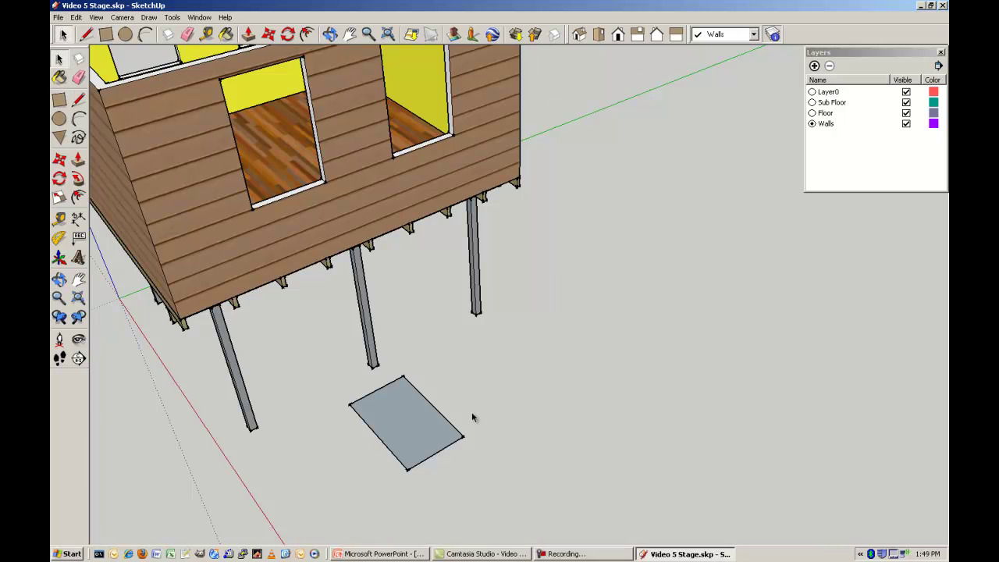
Offset the rectangle's outline 70 mm inward to form the border of the outer window frame.
scroll(472, 412, "up", 4)
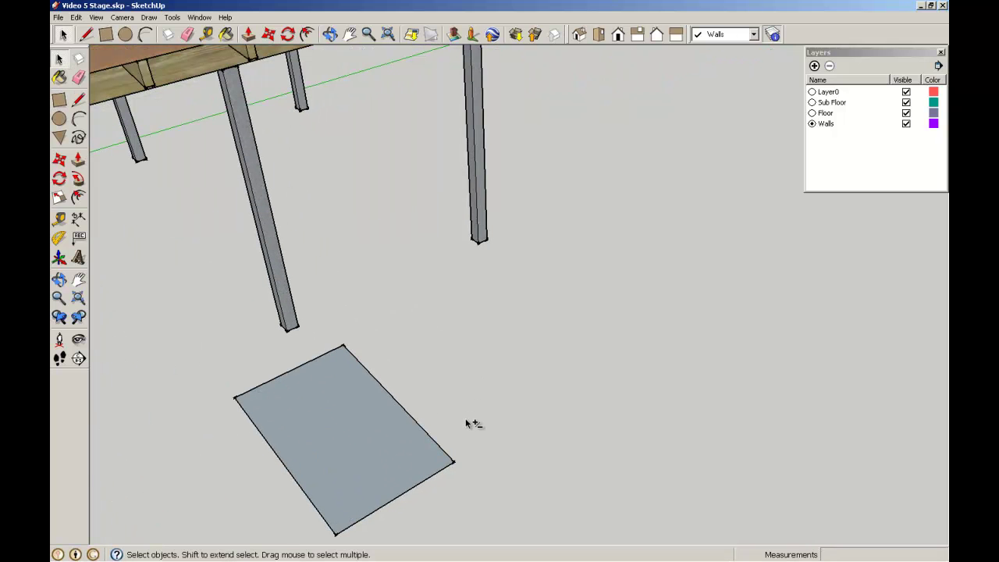
middle_click_drag(466, 423, 547, 341)
scroll(484, 439, "up", 3)
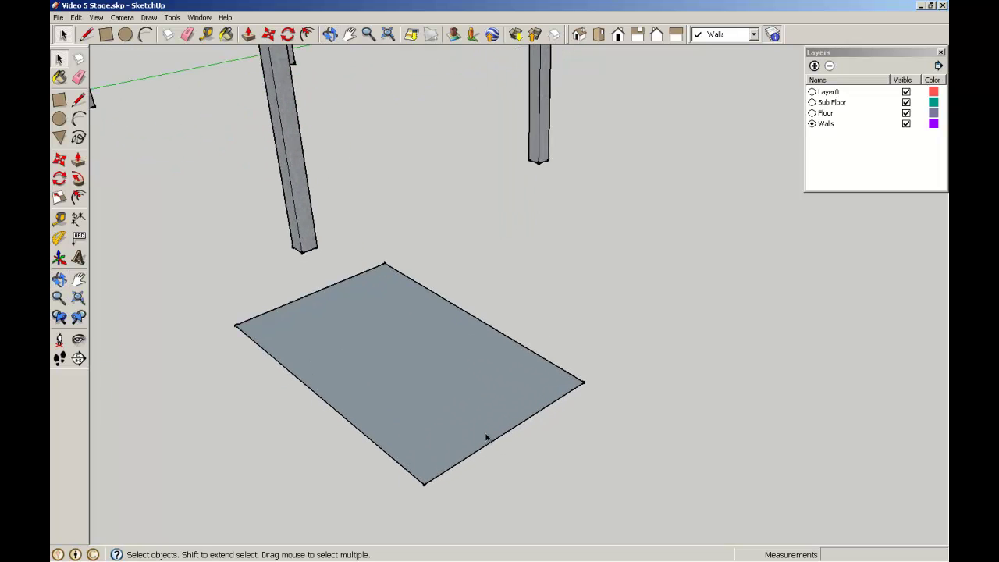
scroll(466, 457, "up", 1)
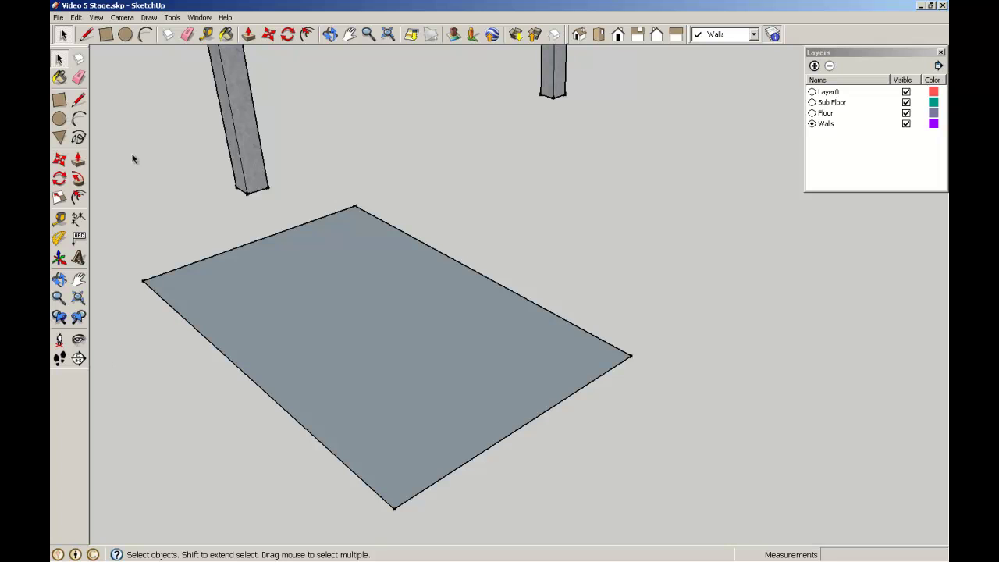
left_click(79, 198)
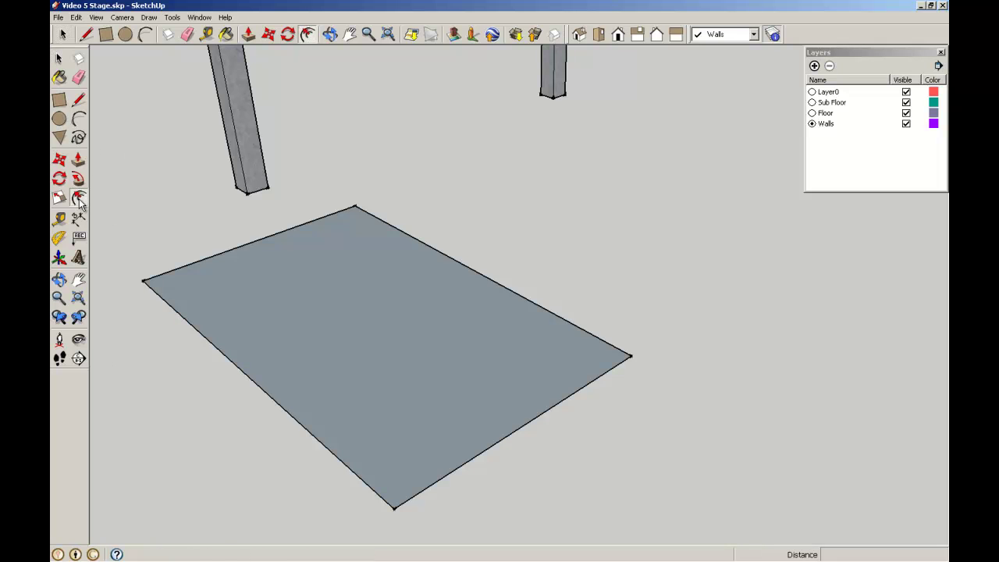
left_click(532, 424)
type("70")
key("Return")
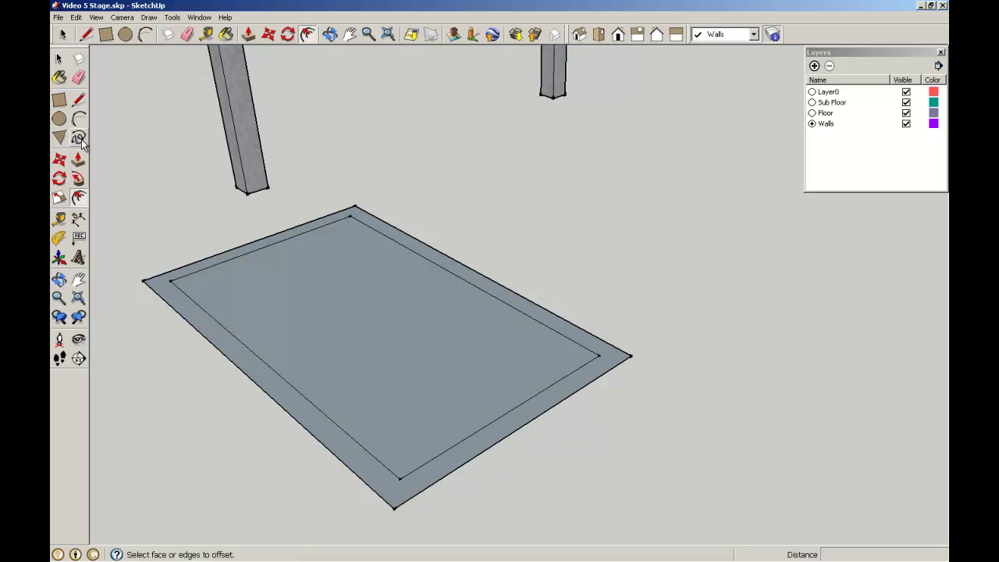
left_click(60, 59)
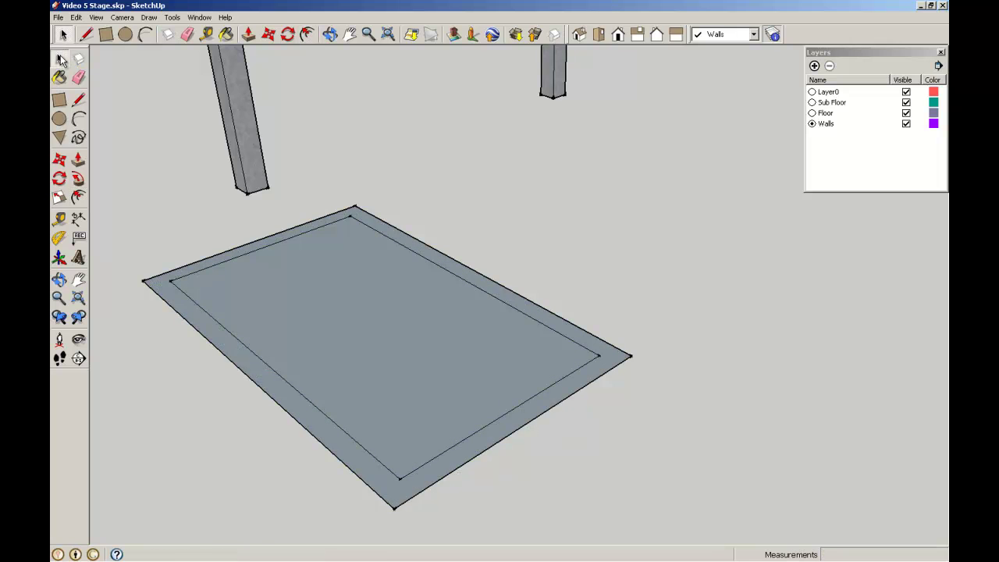
Group the outer border face together with its bounding edges.
left_click(188, 314)
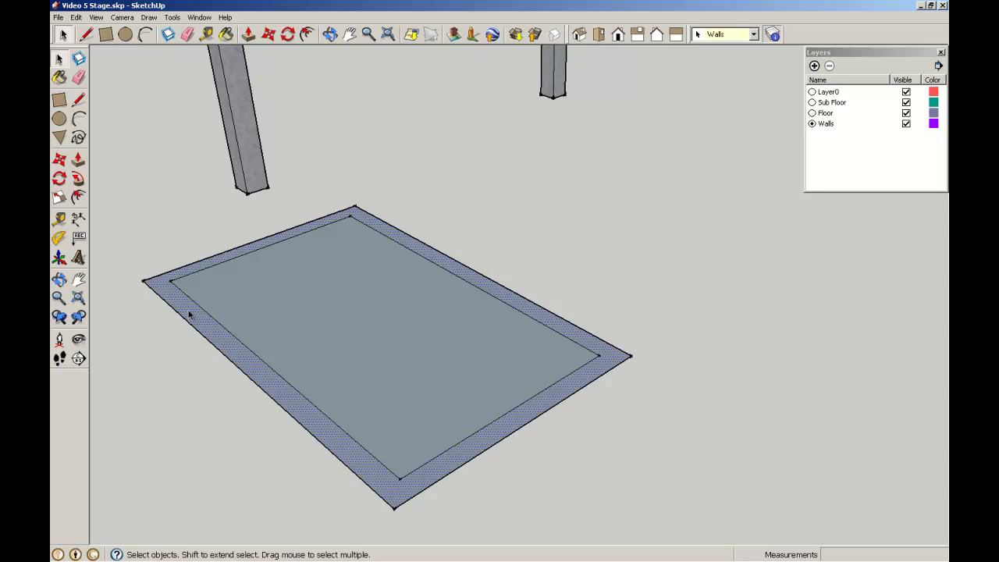
double_click(189, 314)
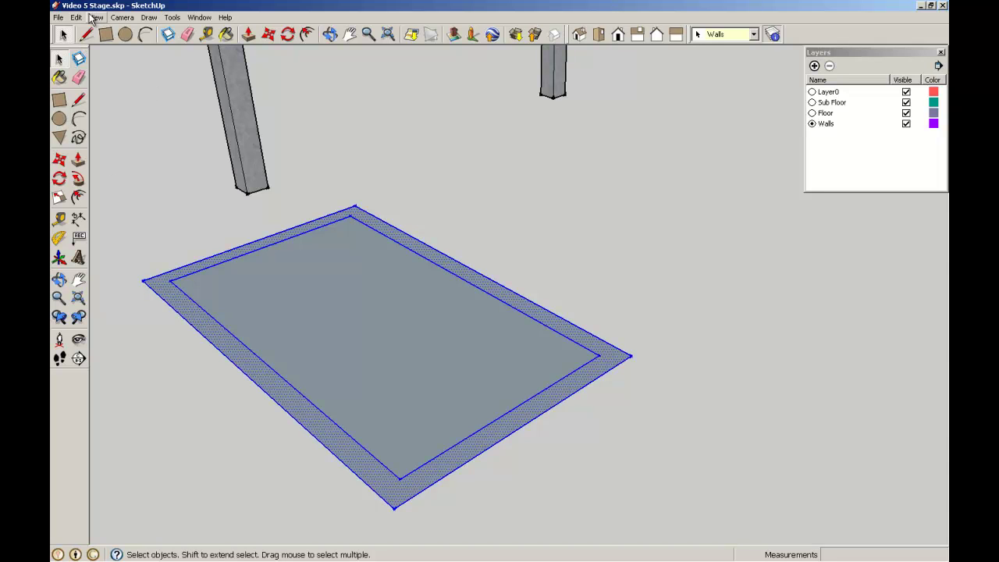
left_click(76, 18)
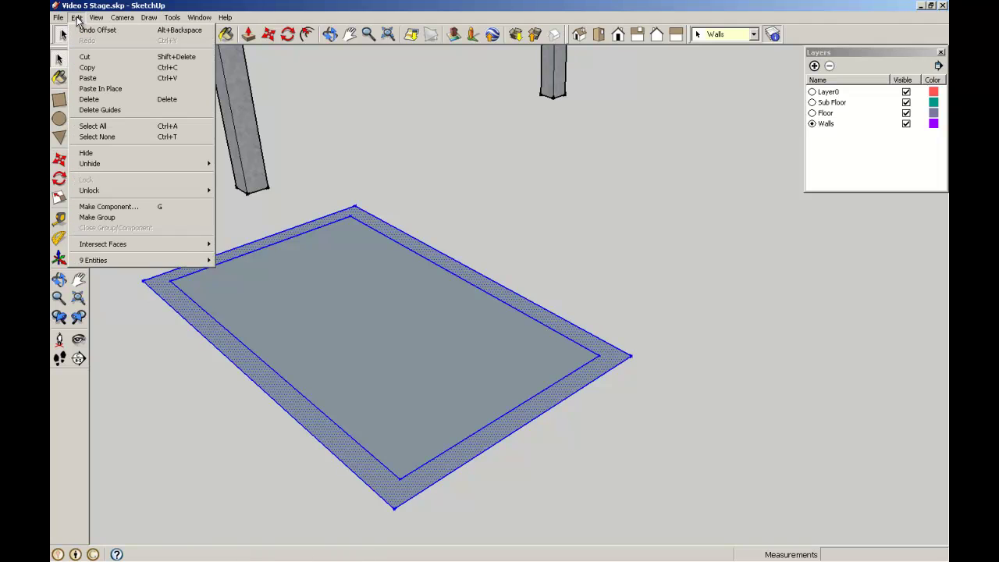
left_click(97, 217)
left_click(184, 176)
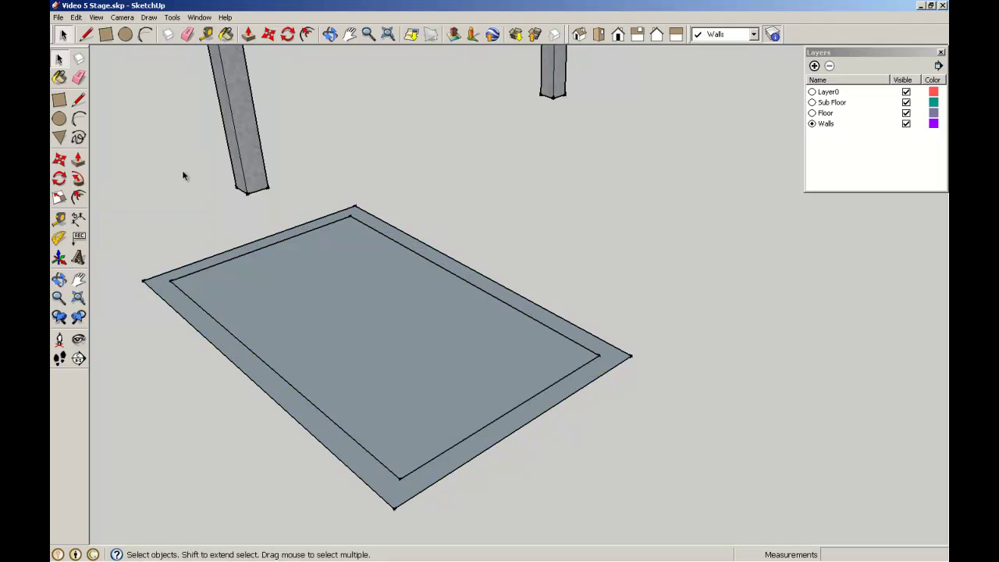
Divide the inner rectangle in half with a line between the midpoints of its two long edges.
left_click(78, 99)
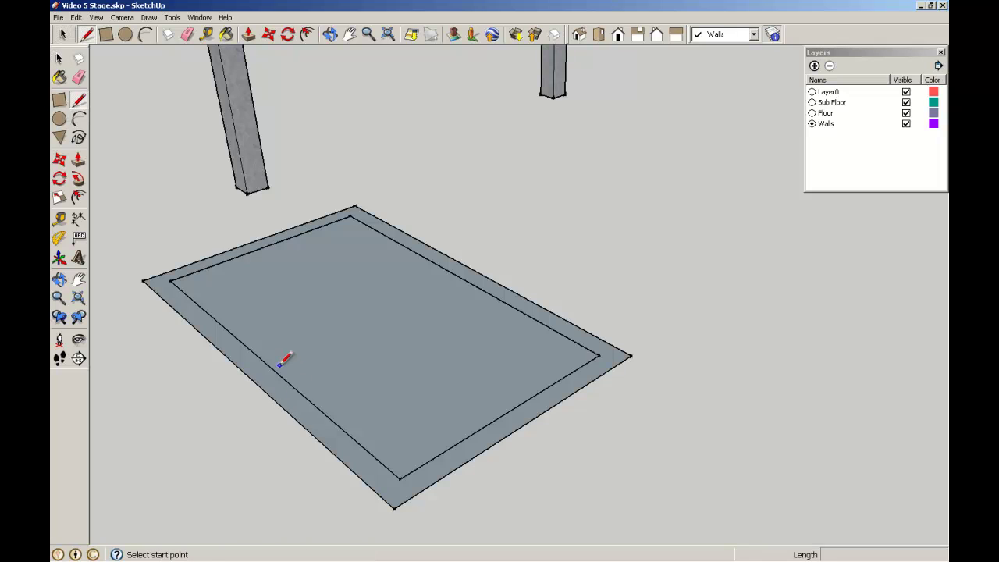
left_click(266, 361)
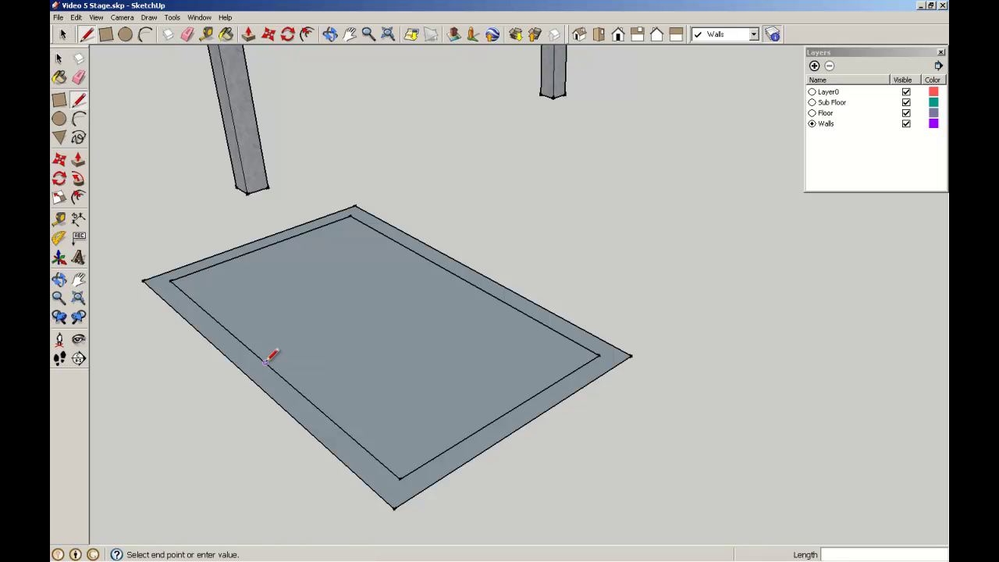
left_click(456, 276)
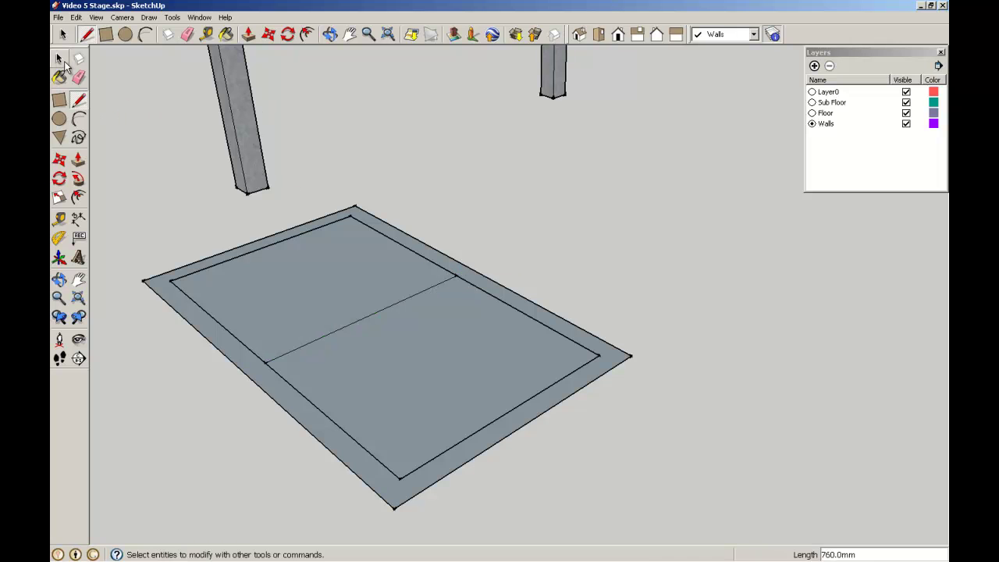
left_click(58, 58)
Offset the outline of the inner half nearer the posts 50 mm inward to form a sash border.
left_click(78, 196)
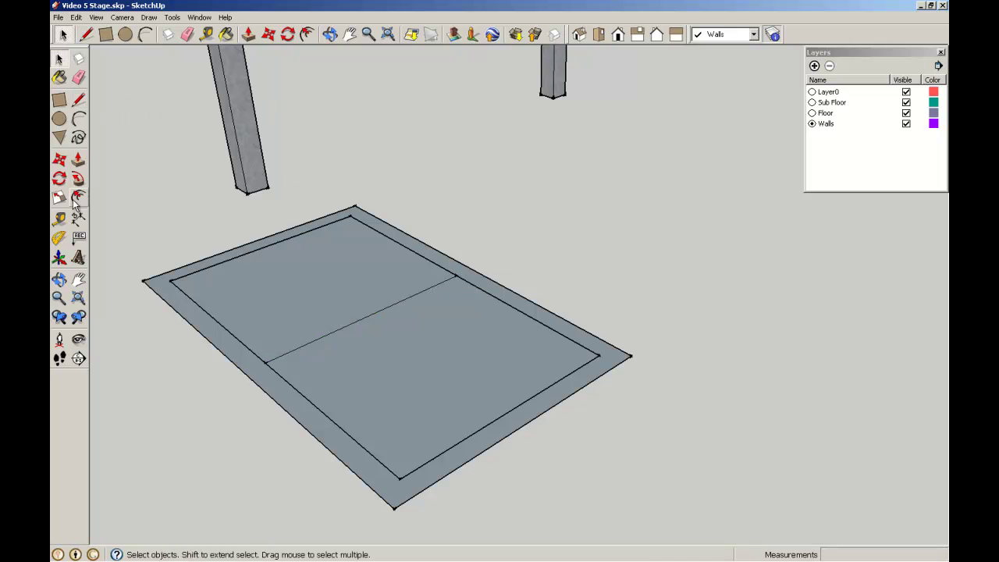
left_click(367, 315)
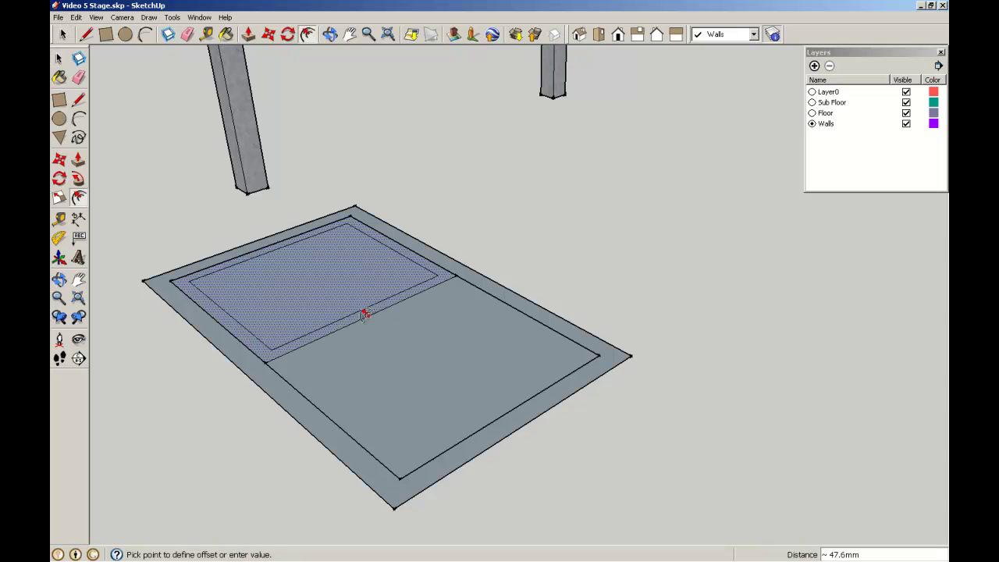
type("5")
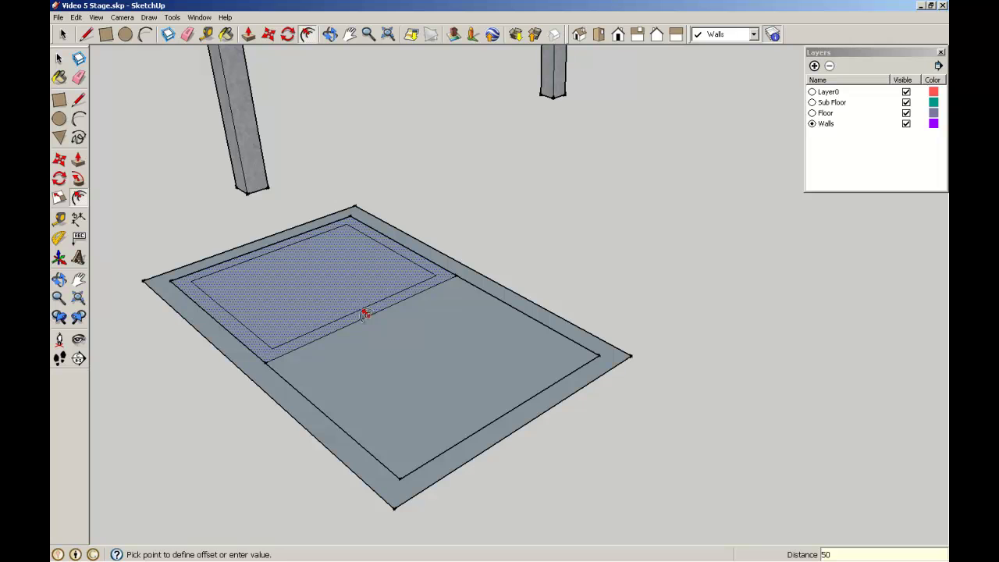
type("0")
key("Return")
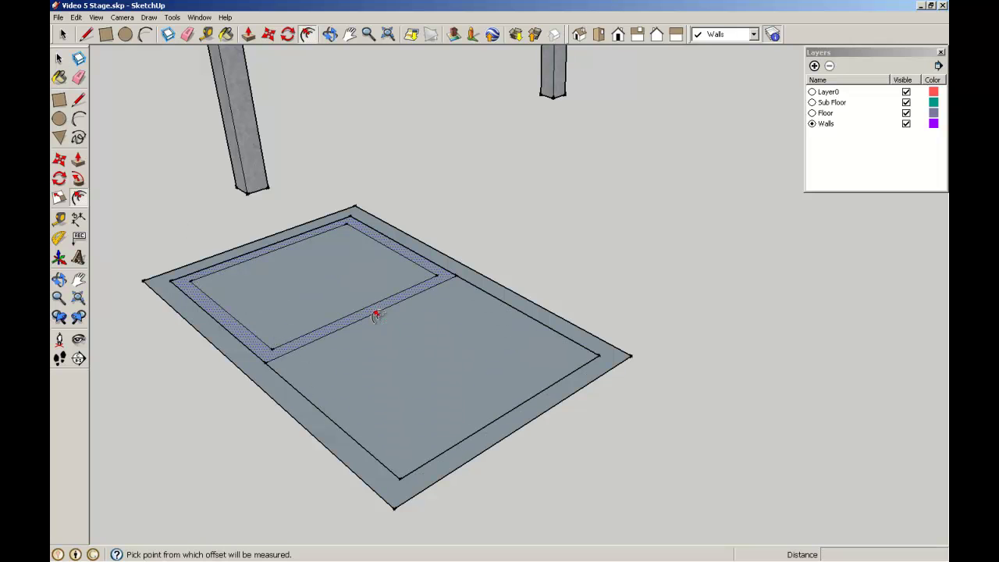
left_click(379, 313)
left_click(377, 321)
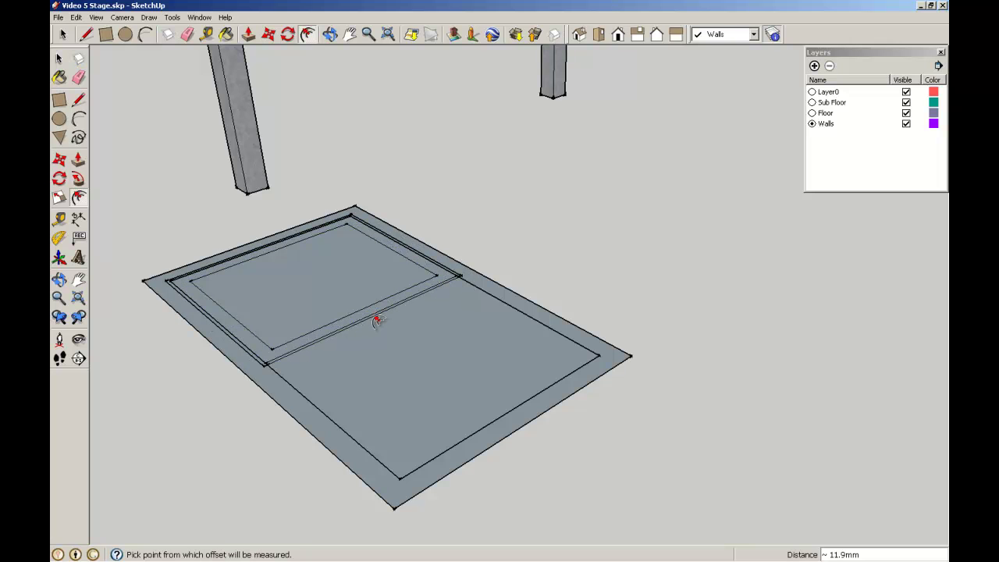
Offset the outline of the inner half farther from the posts 50 mm inward as the second sash border.
left_click(485, 419)
type("5")
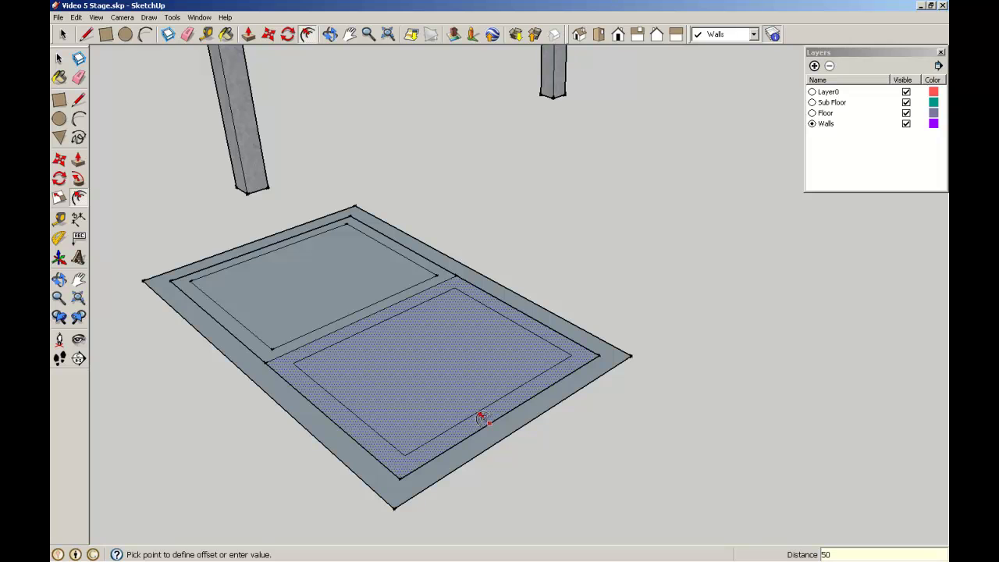
type("0")
key("Return")
left_click(57, 59)
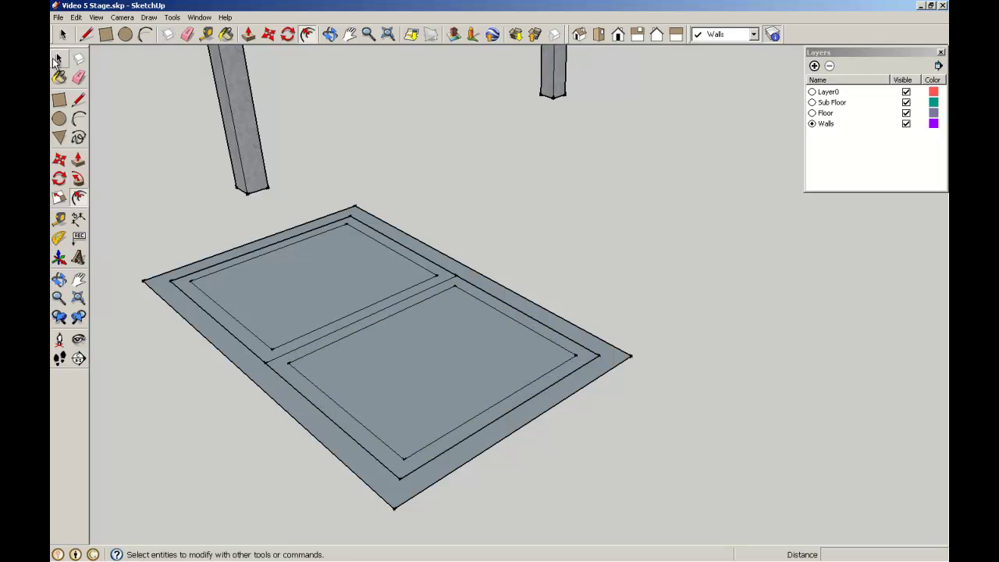
Make a separate group of each of the two sash borders, including their edges.
double_click(234, 326)
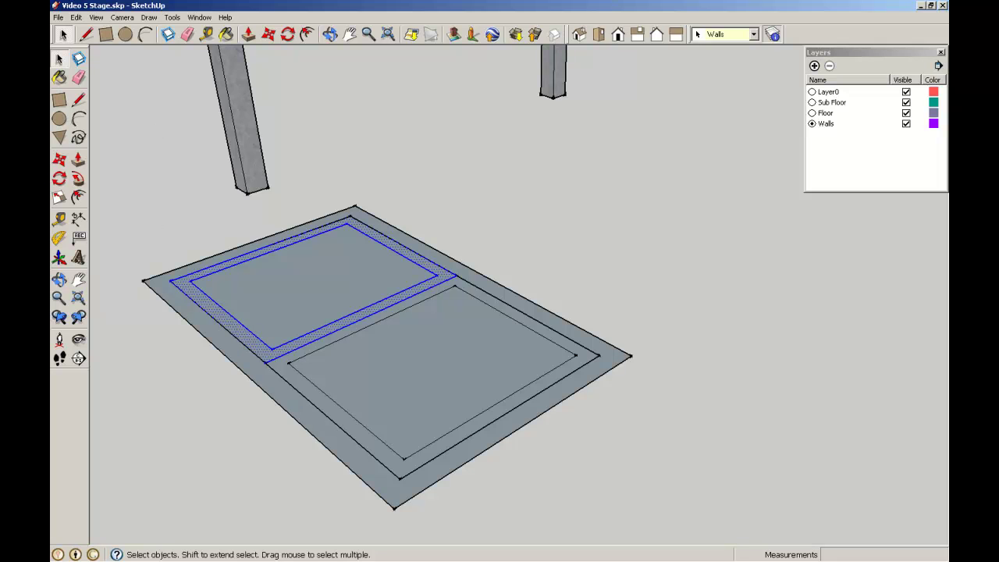
left_click(76, 17)
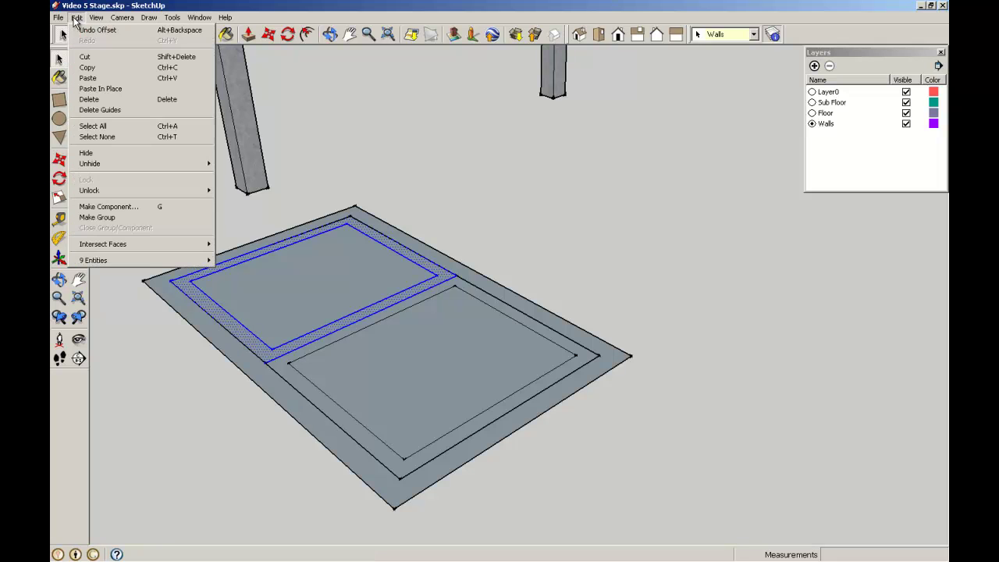
left_click(141, 218)
double_click(377, 320)
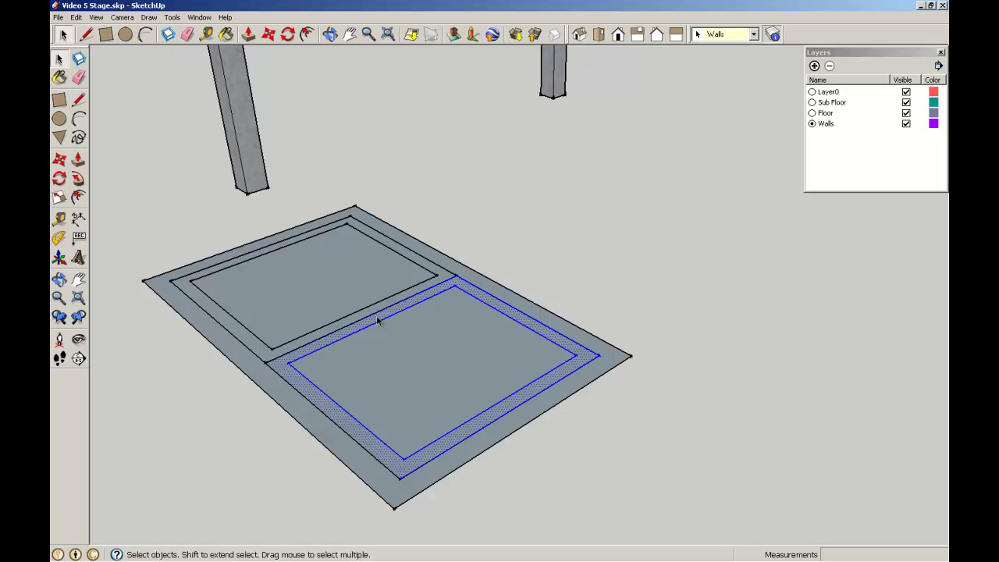
left_click(76, 17)
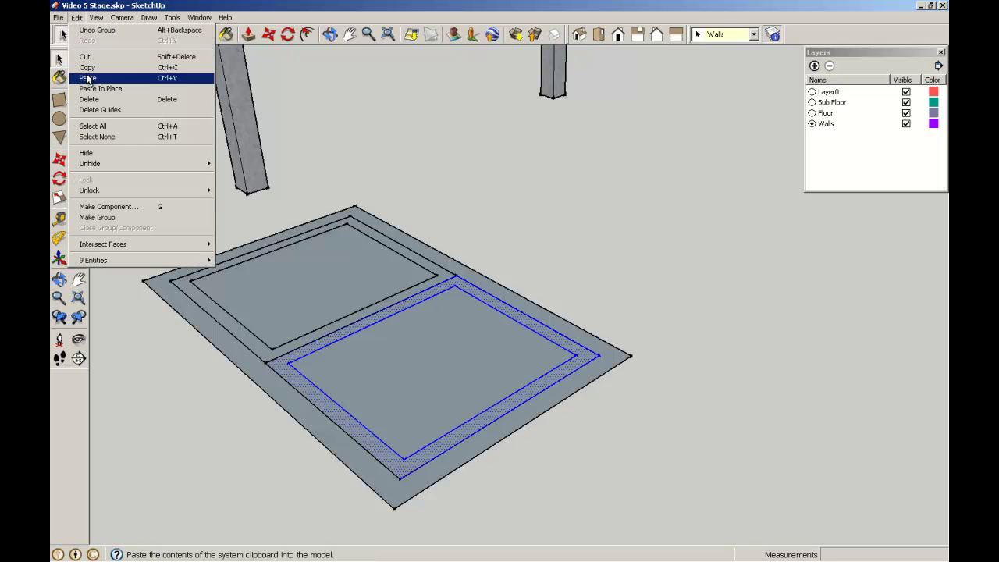
left_click(97, 217)
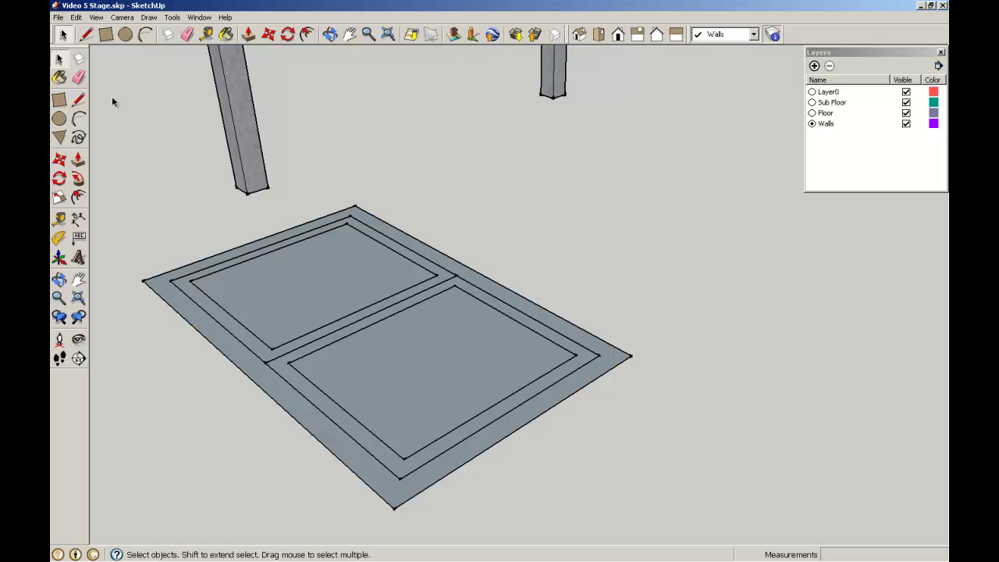
Inside the outer frame group, extrude the border face upward 120 mm with Push/Pull and close the group.
double_click(169, 292)
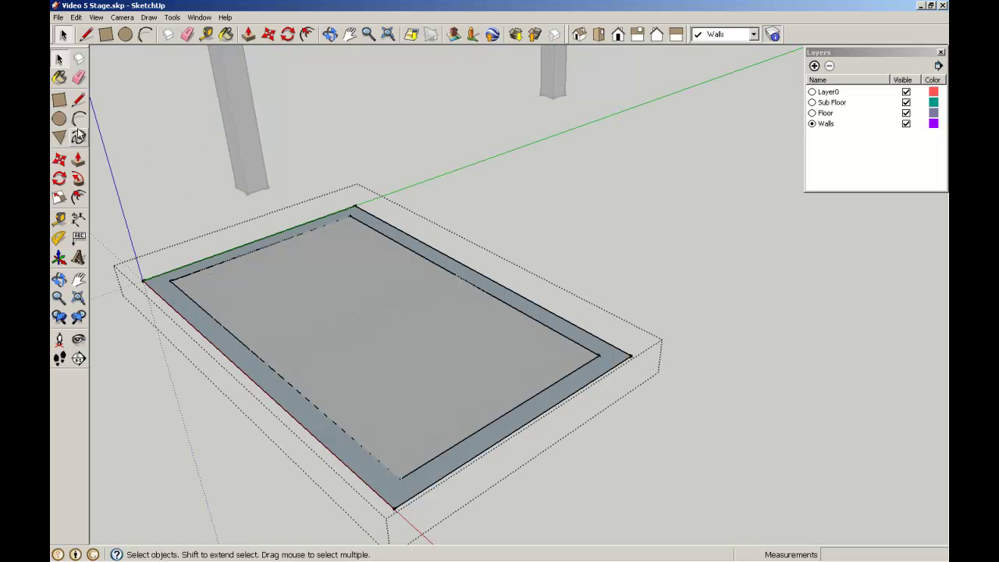
left_click(78, 159)
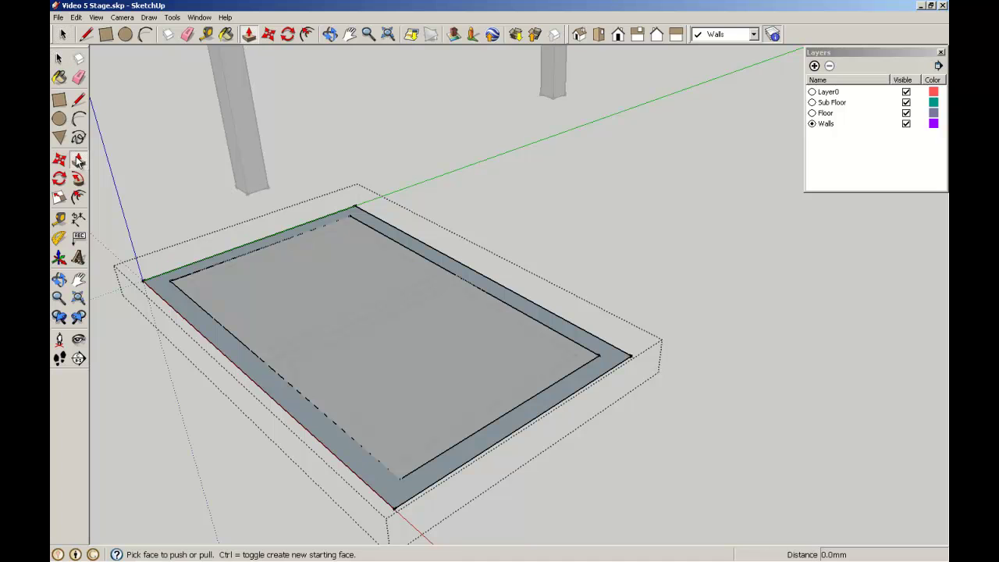
left_click(190, 311)
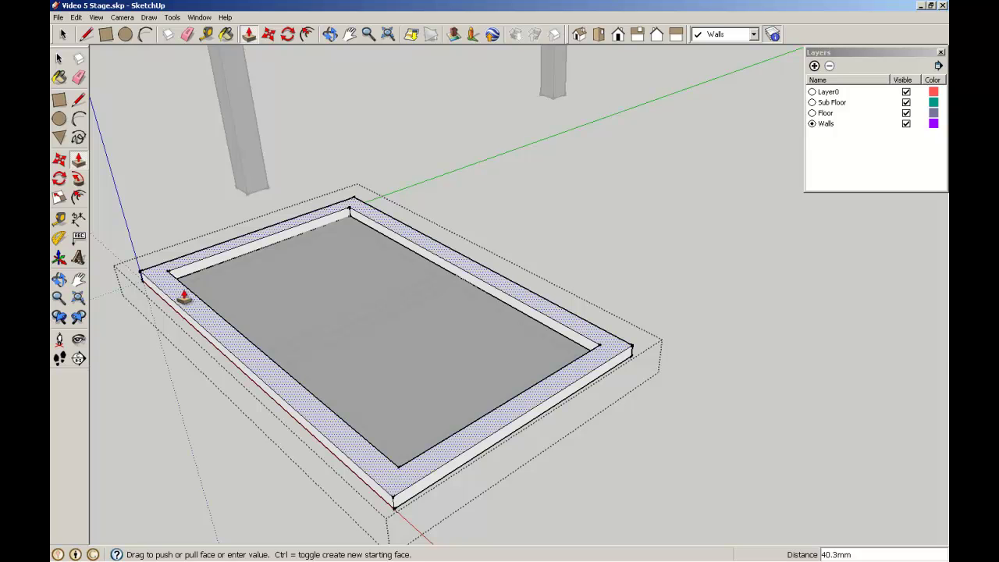
type("120")
key("Return")
left_click(59, 60)
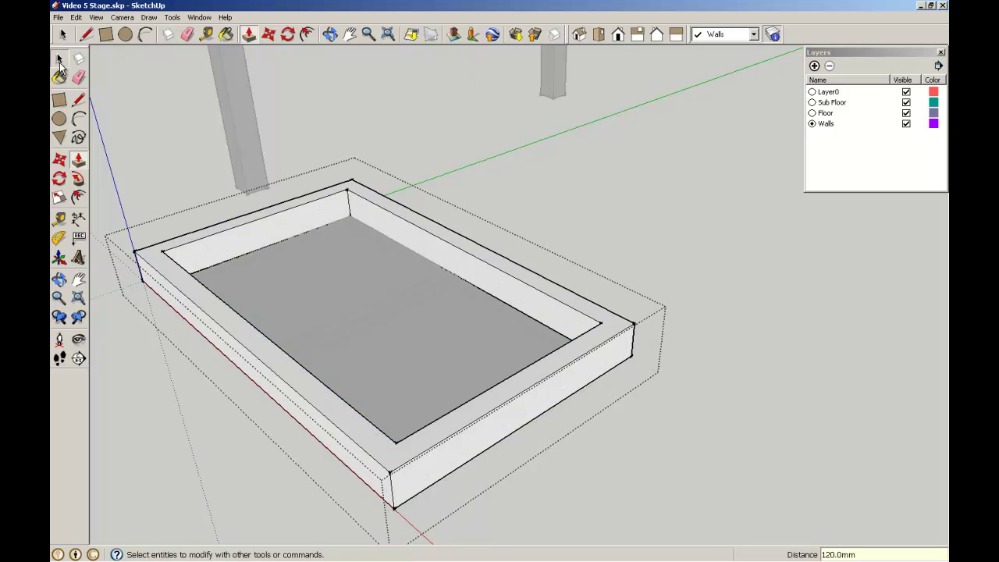
left_click(395, 418)
scroll(362, 201, "up", 5)
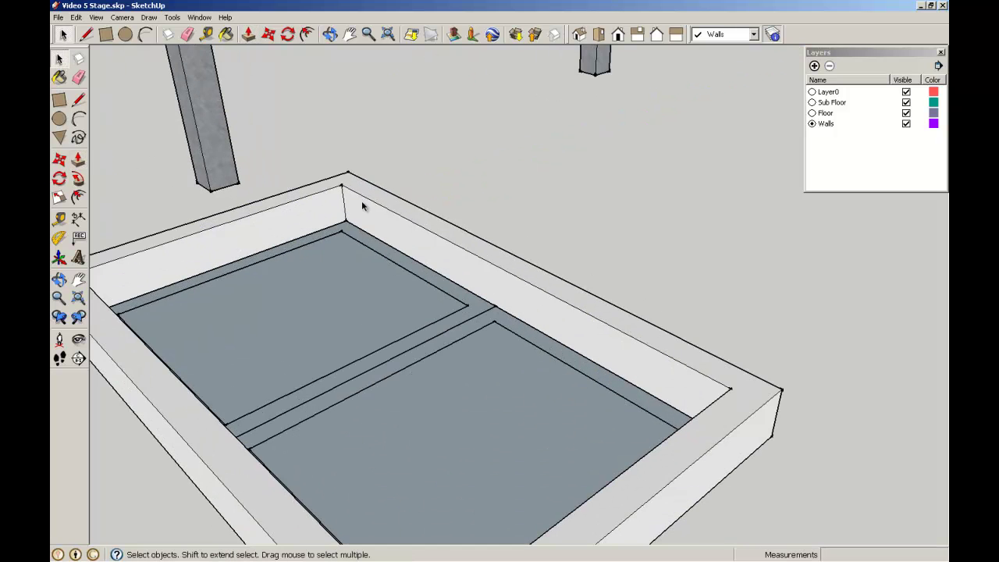
Inside the sash group nearer the posts, extrude the border face upward 50 mm with Push/Pull and close the group.
double_click(393, 257)
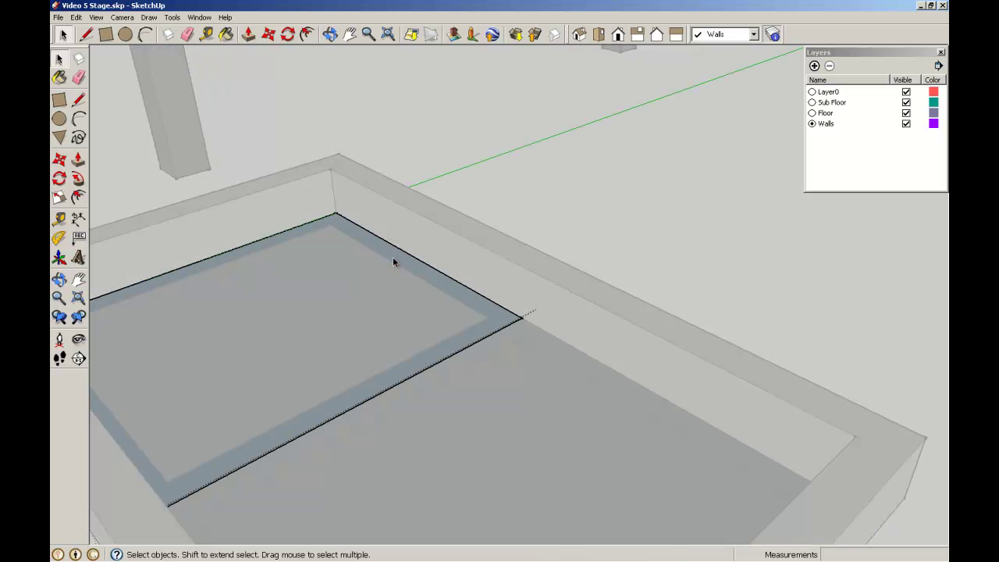
left_click(78, 159)
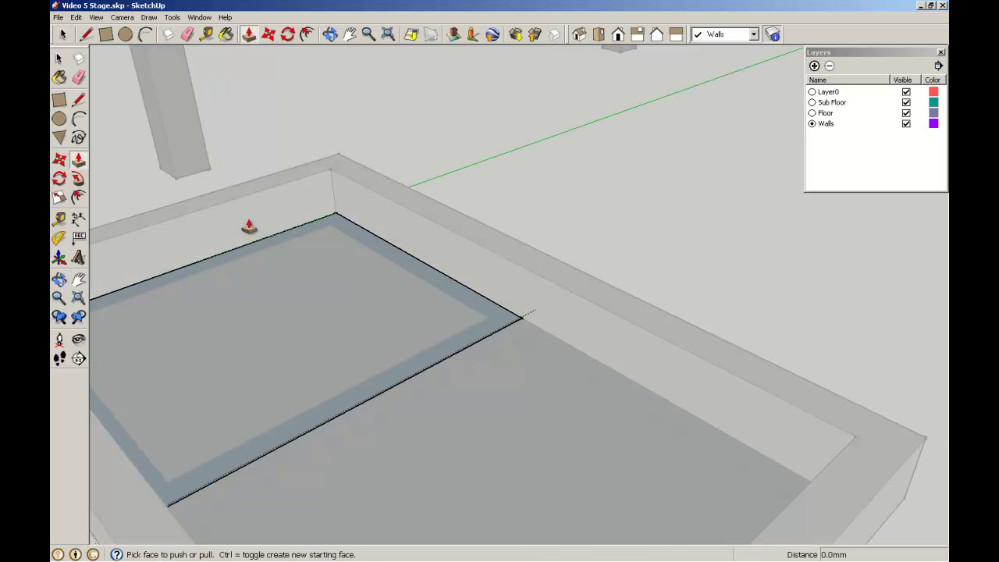
left_click(323, 227)
type("5")
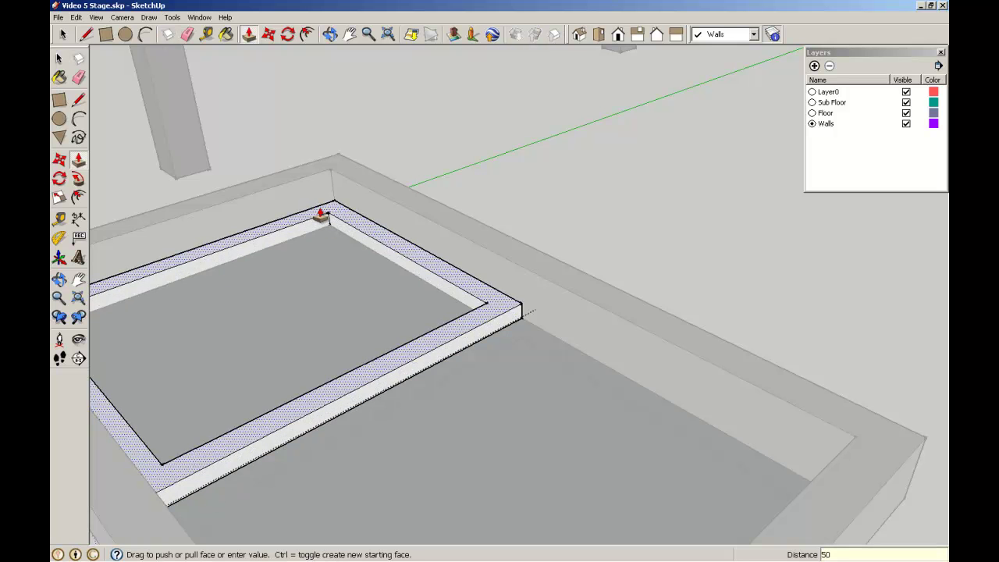
type("0")
key("Return")
key("space")
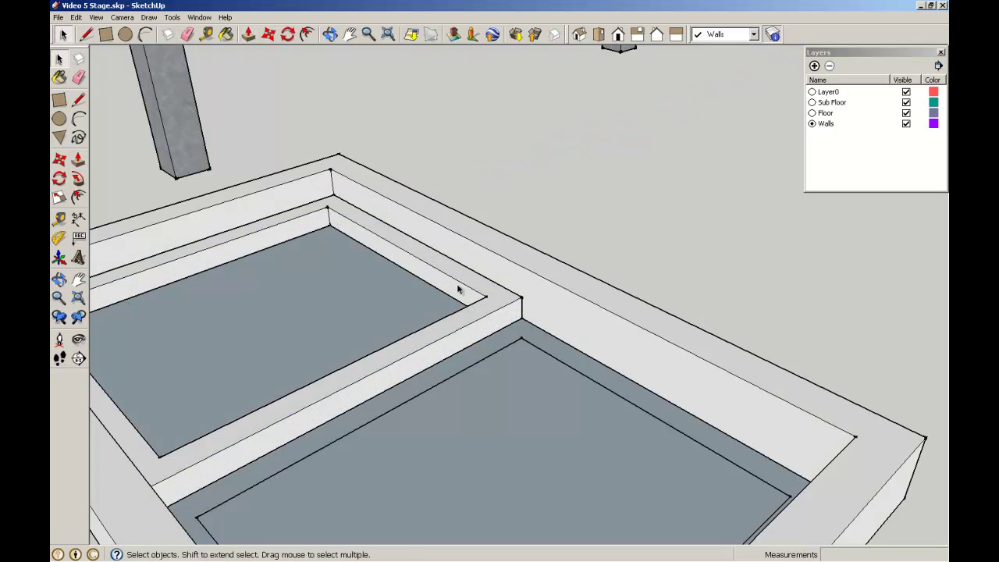
Inside the sash group farther from the posts, extrude the border face upward 50 mm with Push/Pull and close the group.
double_click(551, 348)
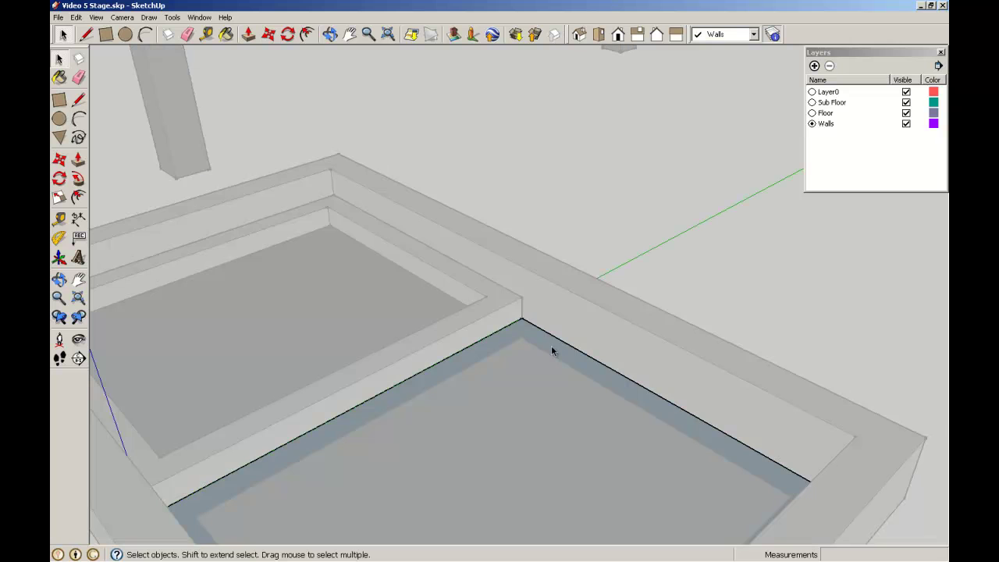
left_click(78, 159)
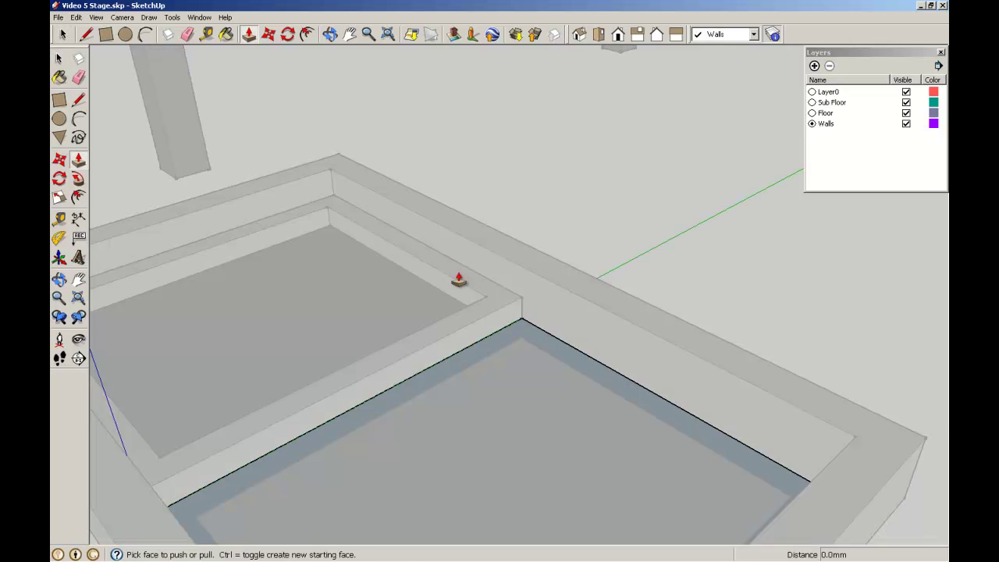
left_click(535, 334)
type("50")
key("Return")
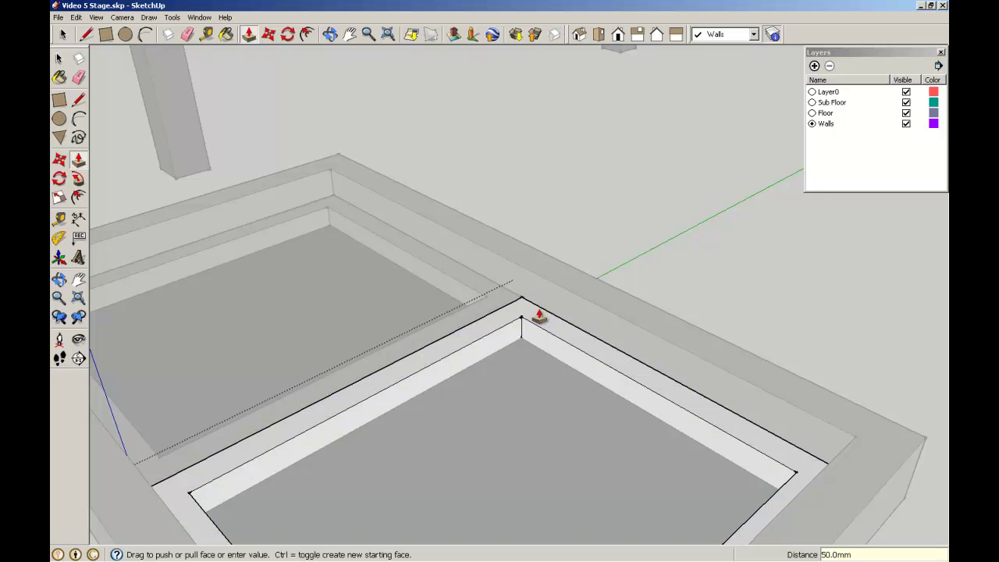
left_click(59, 59)
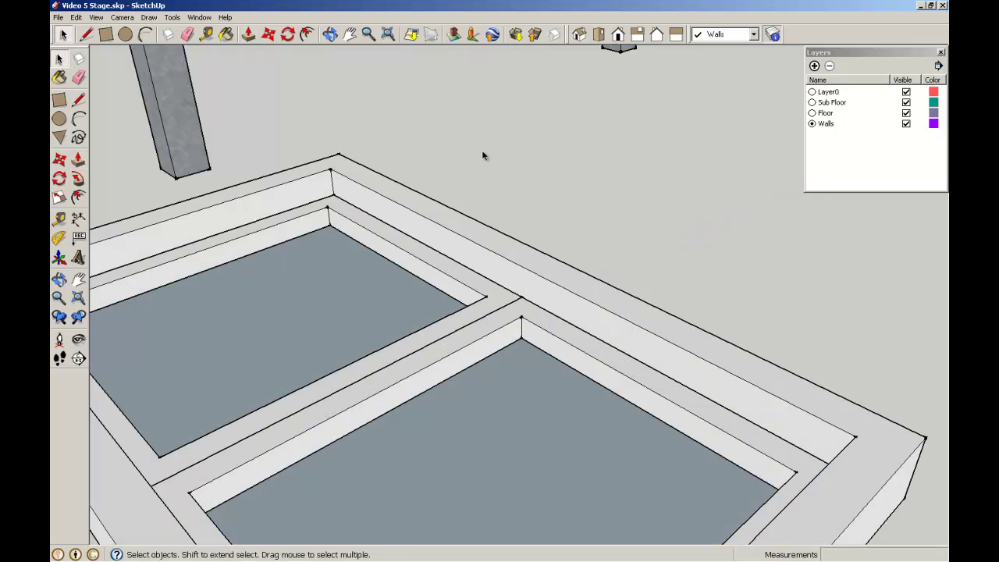
Move the sash nearer the posts up 70 mm from its upper outer corner to the outer frame's upper inner corner.
left_click(346, 220)
left_click(57, 161)
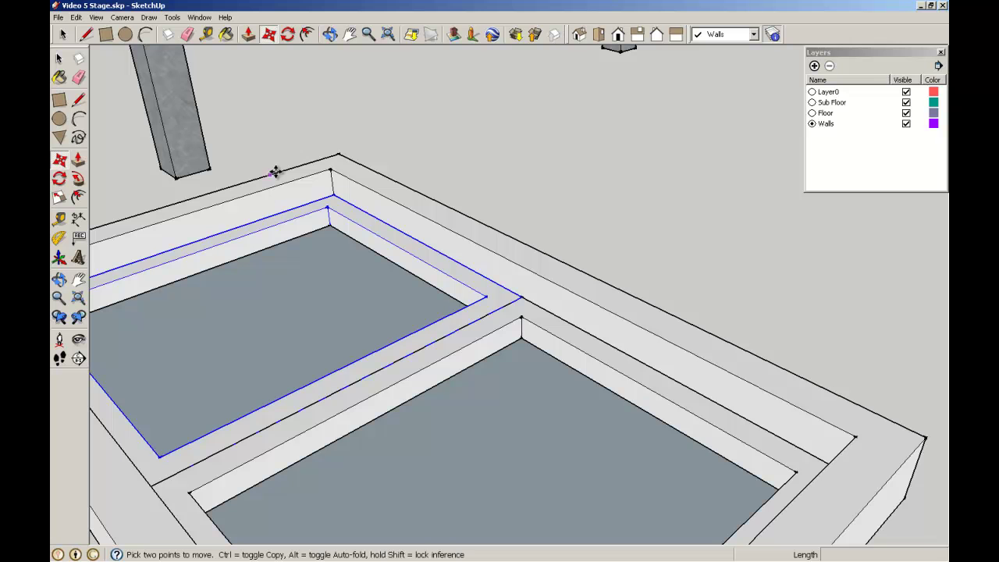
left_click(334, 193)
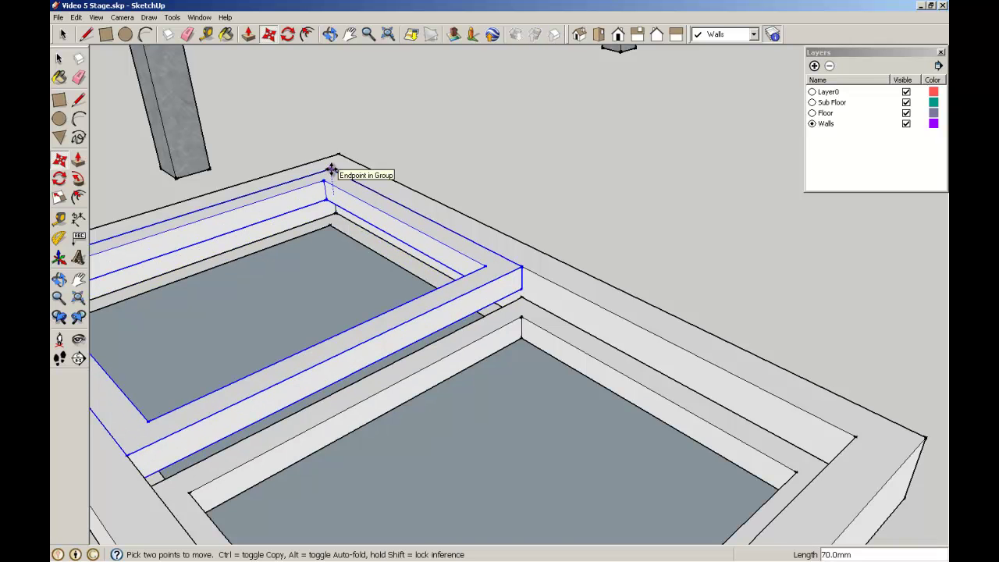
left_click(331, 170)
Lower the sash nearer the posts by 10 mm below the outer frame's upper edge.
scroll(330, 172, "up", 4)
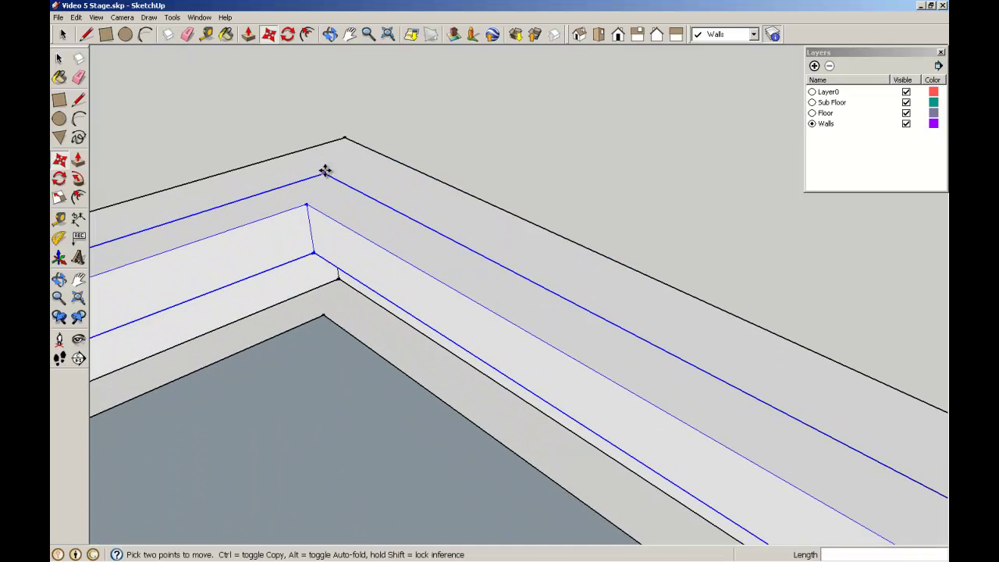
left_click(325, 174)
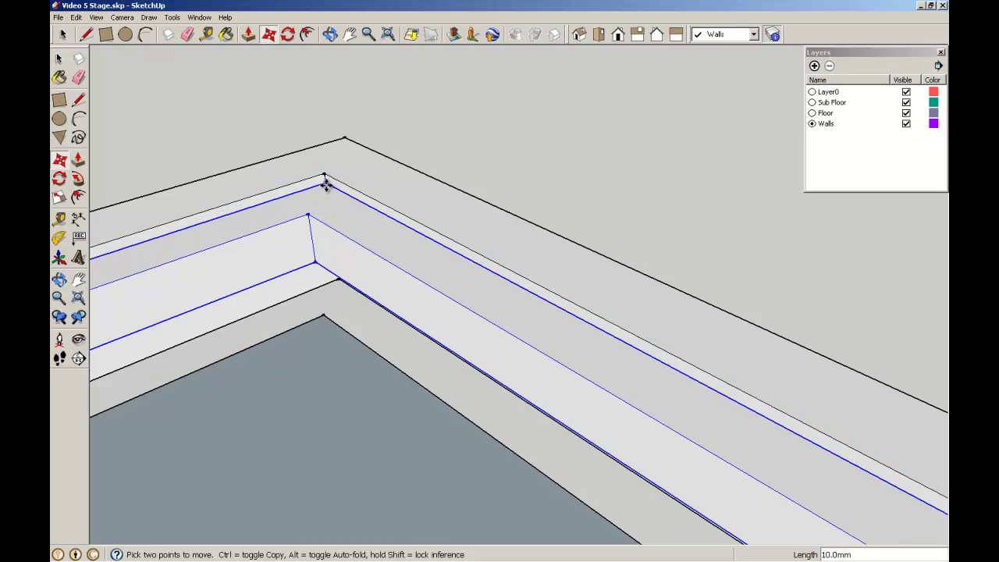
type("10")
key("Return")
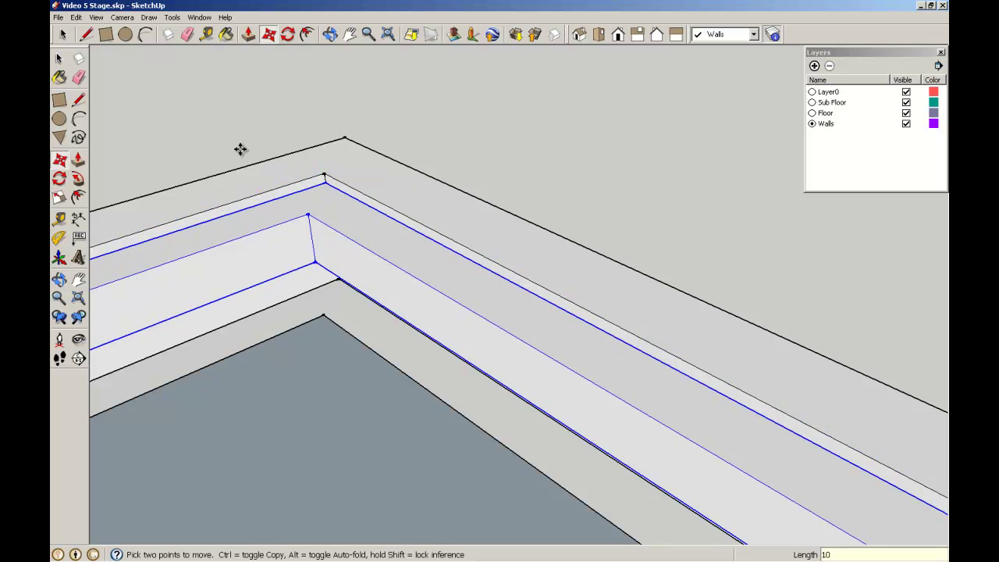
left_click(59, 59)
left_click(175, 109)
Move the sash farther from the posts up 10 mm so its upper corner meets the underside of the raised sash.
scroll(253, 113, "down", 3)
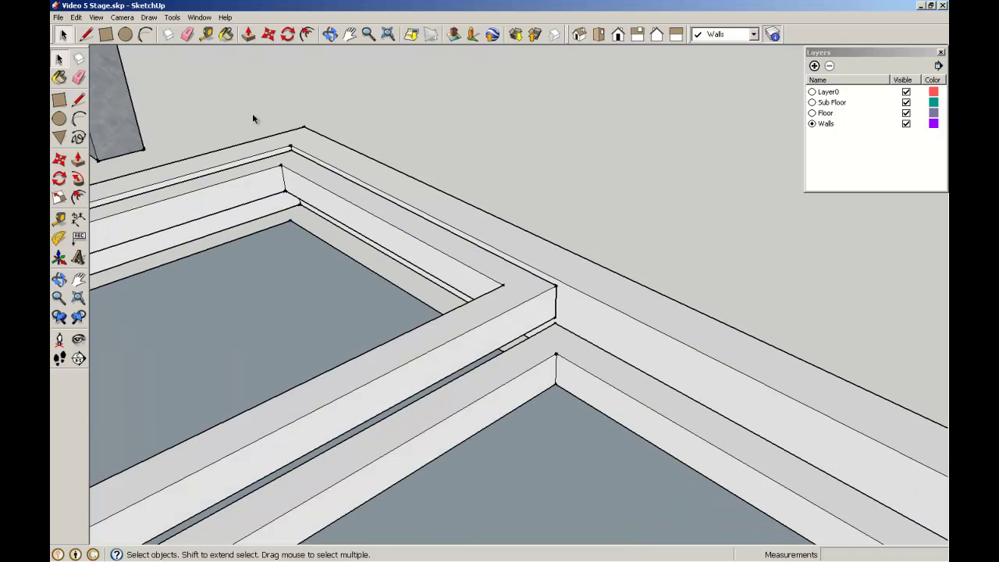
scroll(547, 305, "up", 3)
double_click(566, 340)
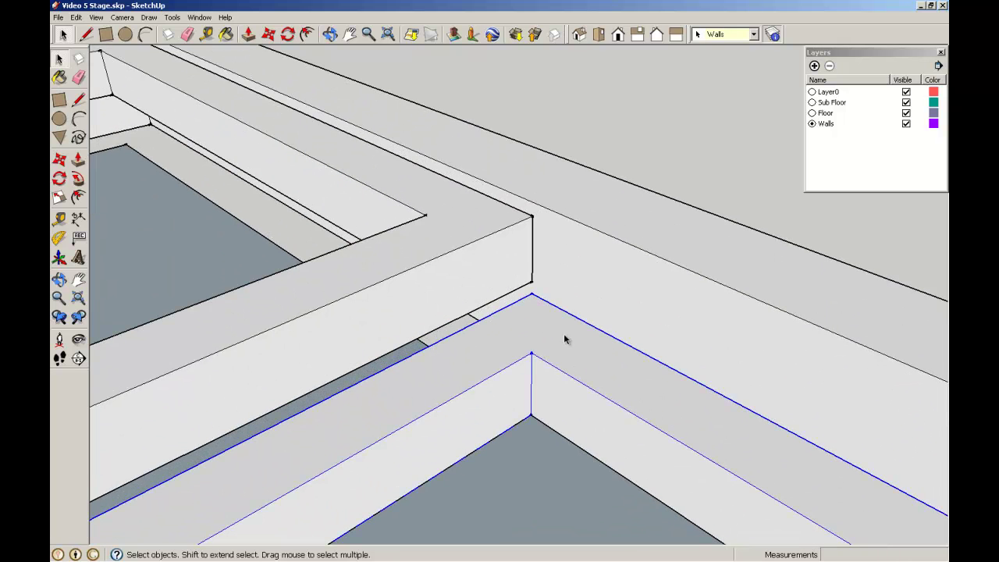
left_click(58, 159)
left_click_drag(530, 293, 530, 285)
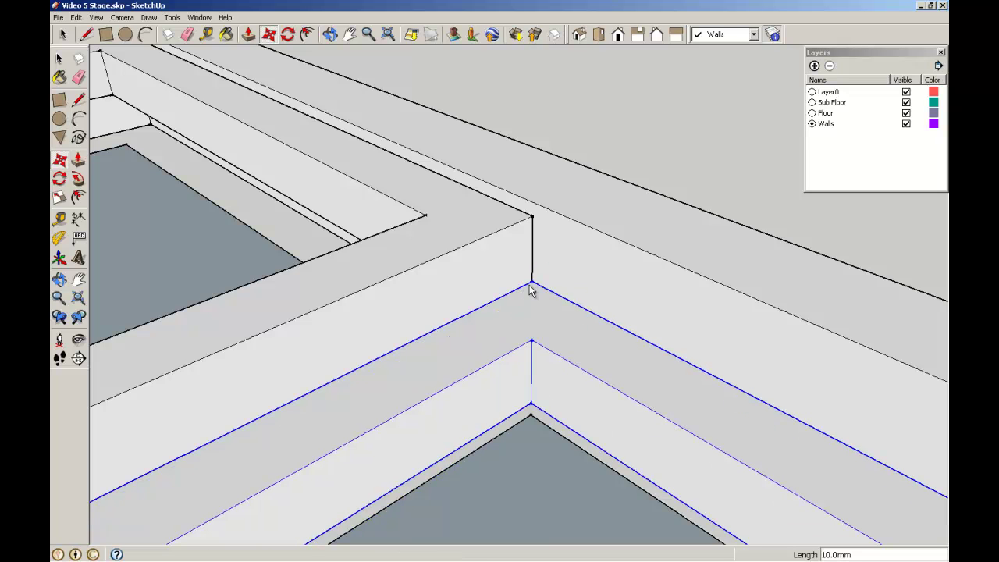
right_click(531, 284)
left_click(59, 59)
left_click(622, 130)
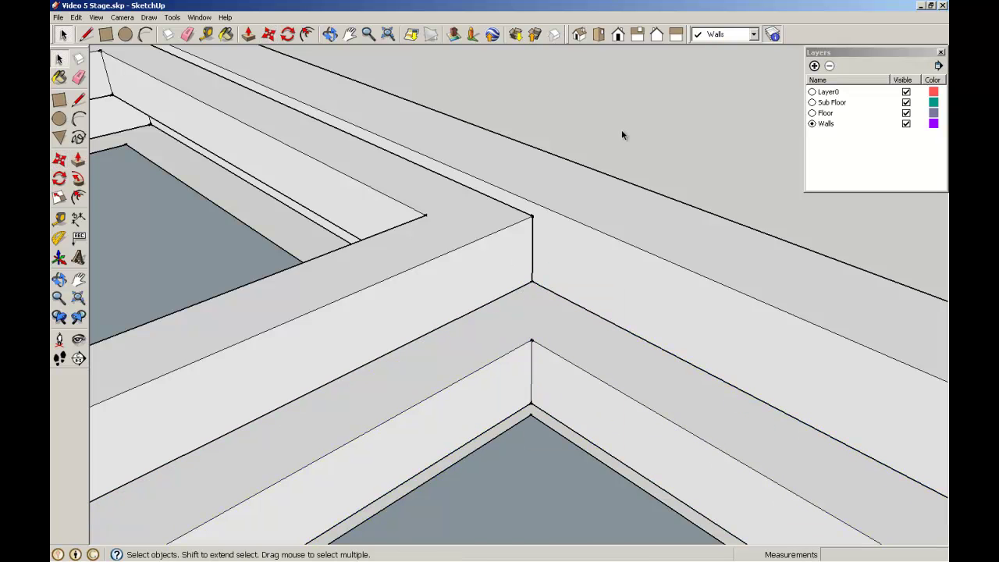
Move the pane face with its edges up 85 mm to mid-depth of the sash nearer the posts.
scroll(621, 129, "down", 6)
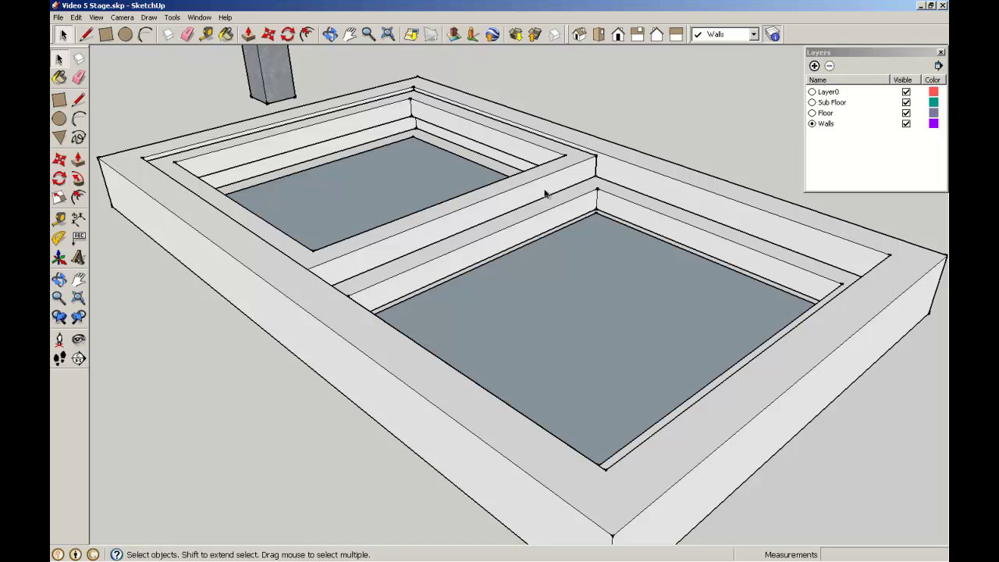
scroll(412, 98, "up", 5)
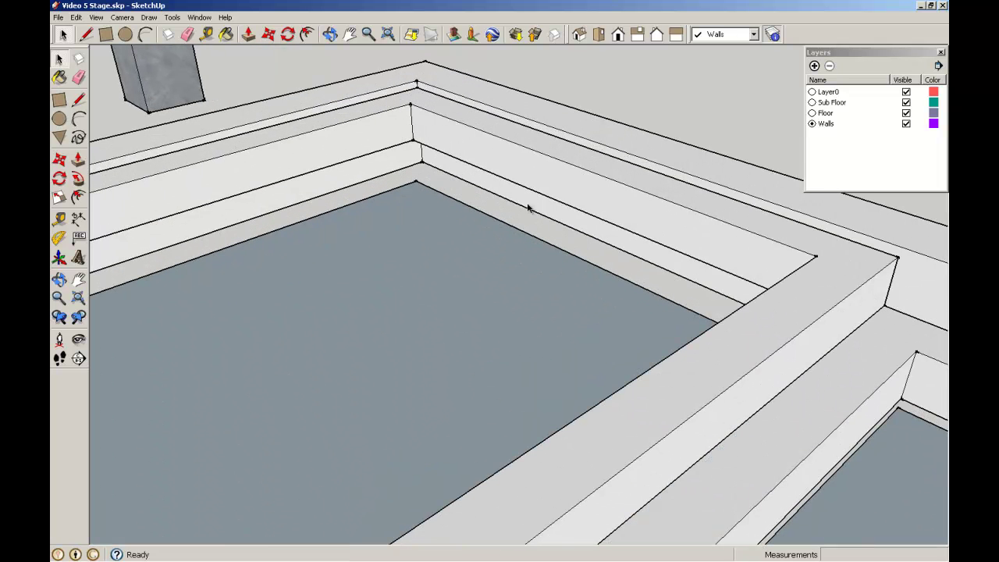
left_click(416, 200)
double_click(416, 201)
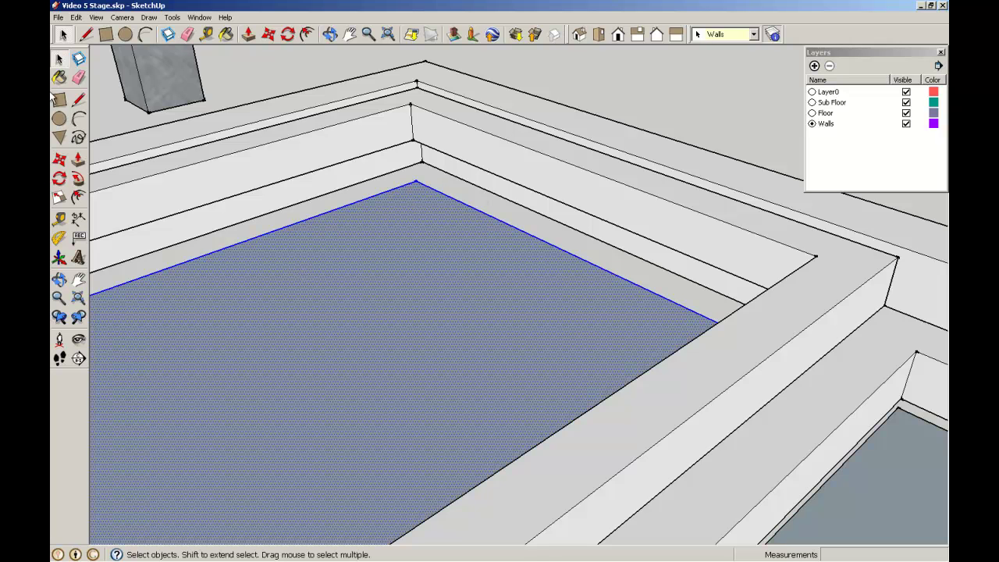
left_click(60, 158)
left_click(417, 182)
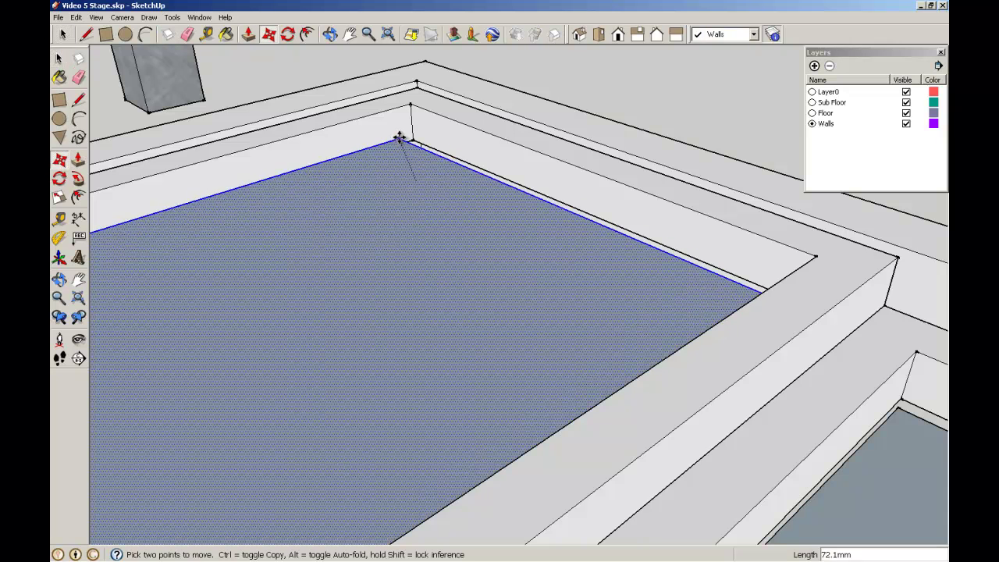
left_click(413, 115)
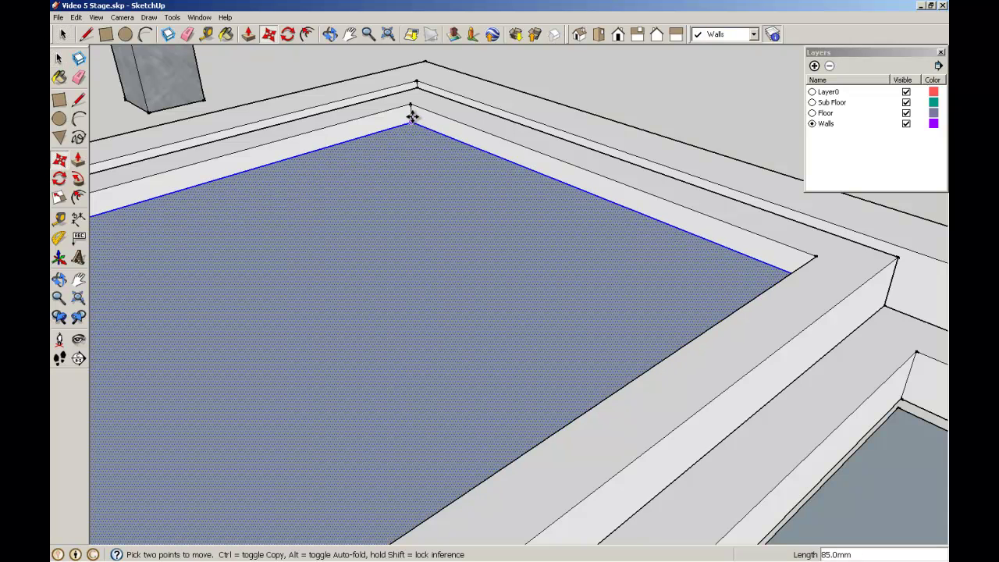
left_click(60, 59)
left_click(649, 85)
Move the other pane face with its edges up 35 mm to the midpoint of the farther sash's inner corner edge.
scroll(650, 86, "down", 3)
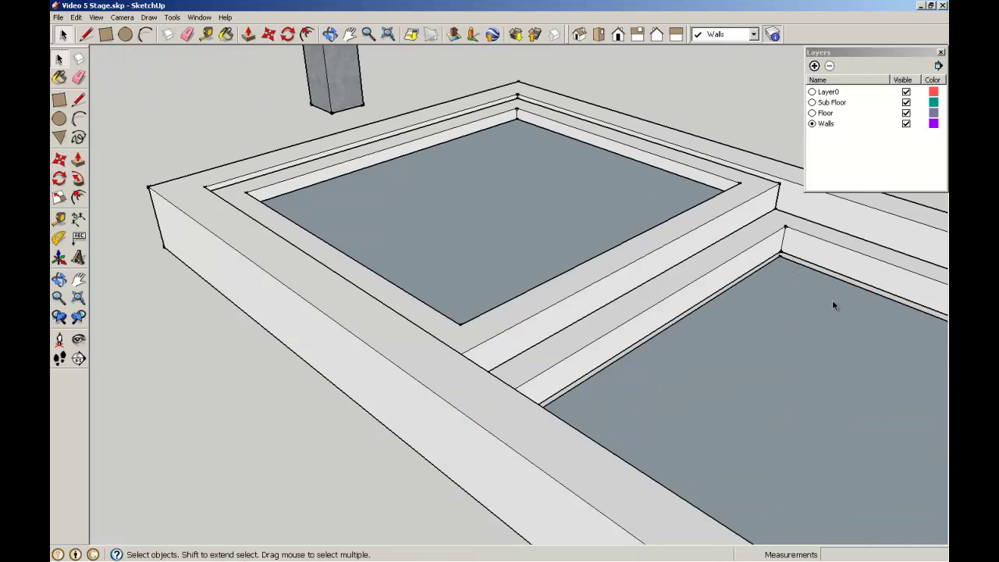
scroll(808, 281, "up", 3)
left_click(770, 262)
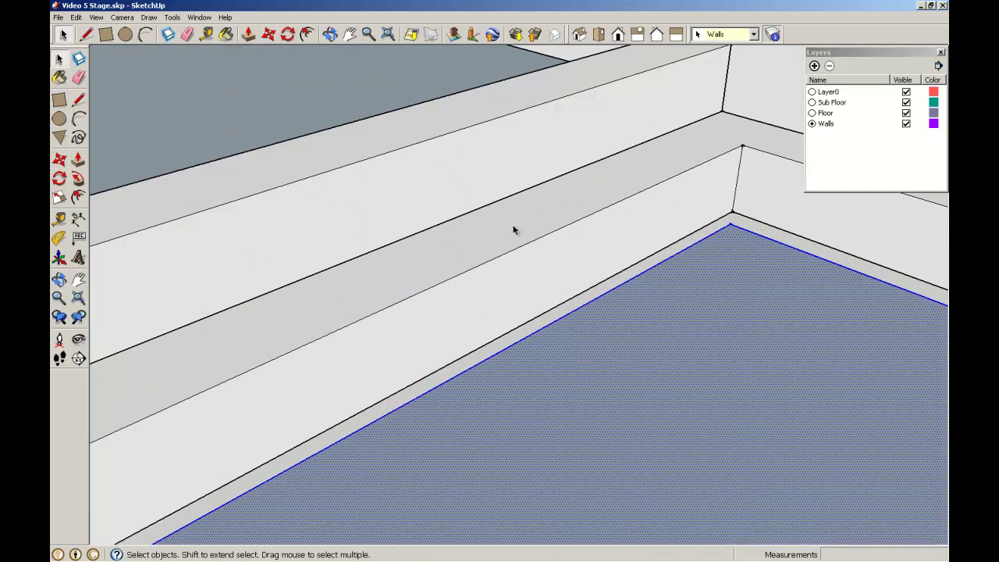
left_click(59, 160)
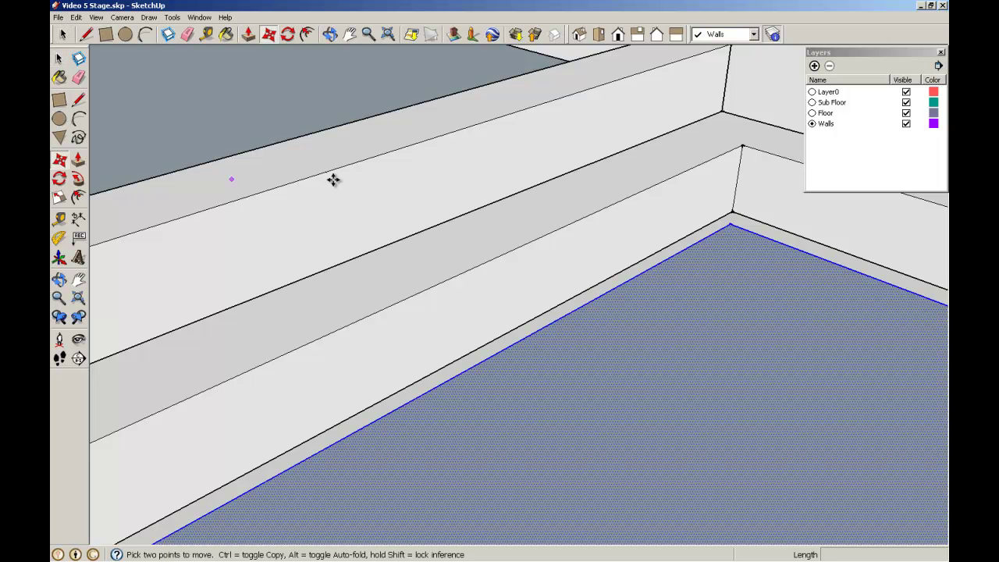
left_click(731, 225)
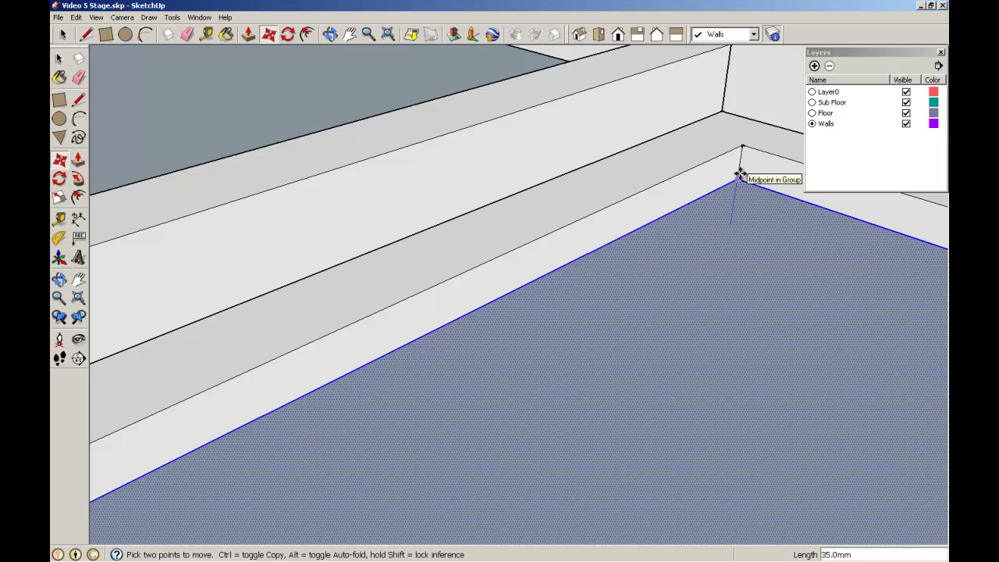
left_click(740, 177)
left_click(59, 59)
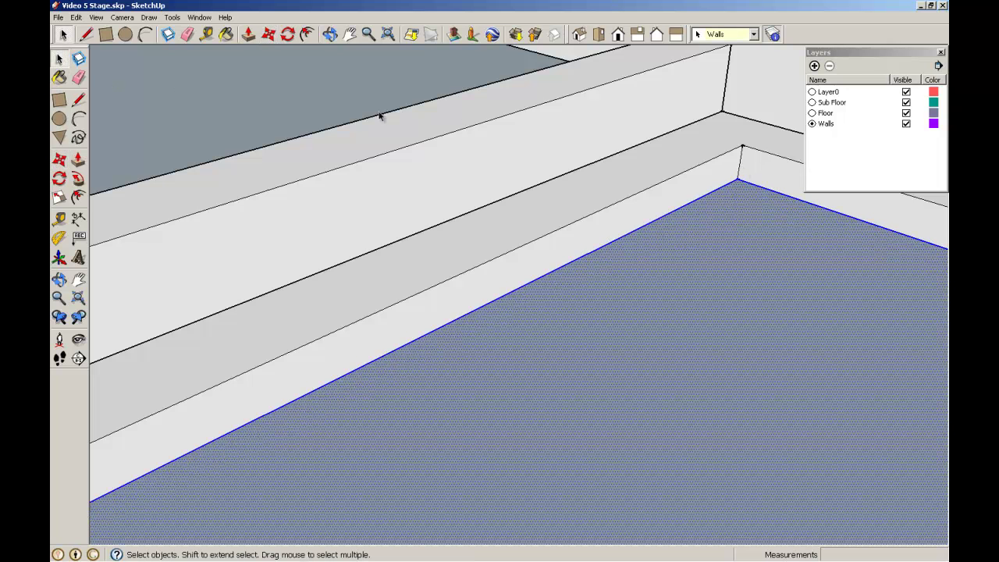
left_click(526, 142)
Open the window's outer frame group and paint all its faces with Wood_Cherry_Original from the Wood materials.
scroll(526, 138, "down", 5)
left_click(695, 79)
scroll(696, 79, "down", 5)
mouse_move(694, 74)
middle_mouse_down()
mouse_move(709, 118)
mouse_move(699, 84)
middle_mouse_up()
scroll(698, 83, "down", 4)
scroll(699, 86, "up", 5)
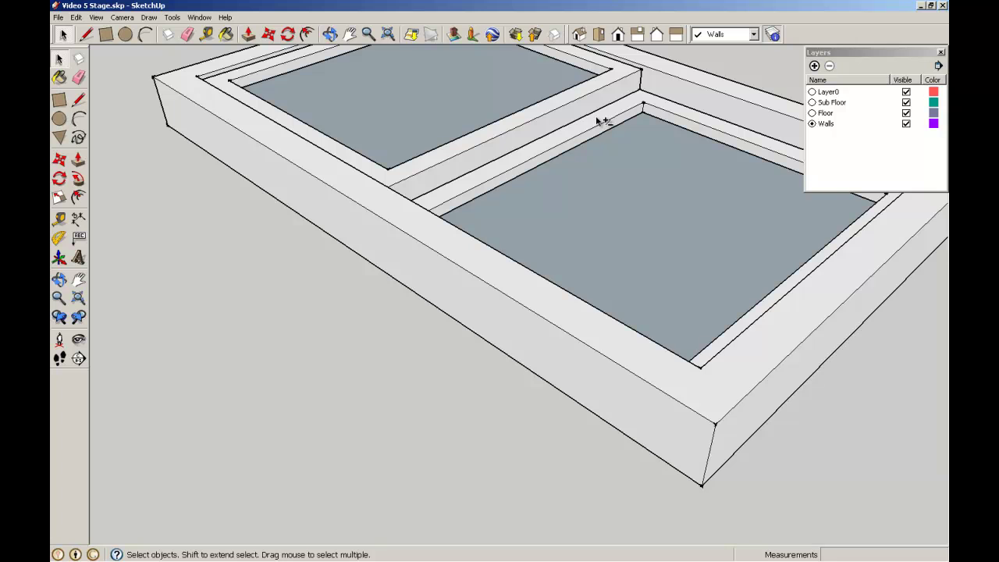
middle_click_drag(605, 118, 511, 224)
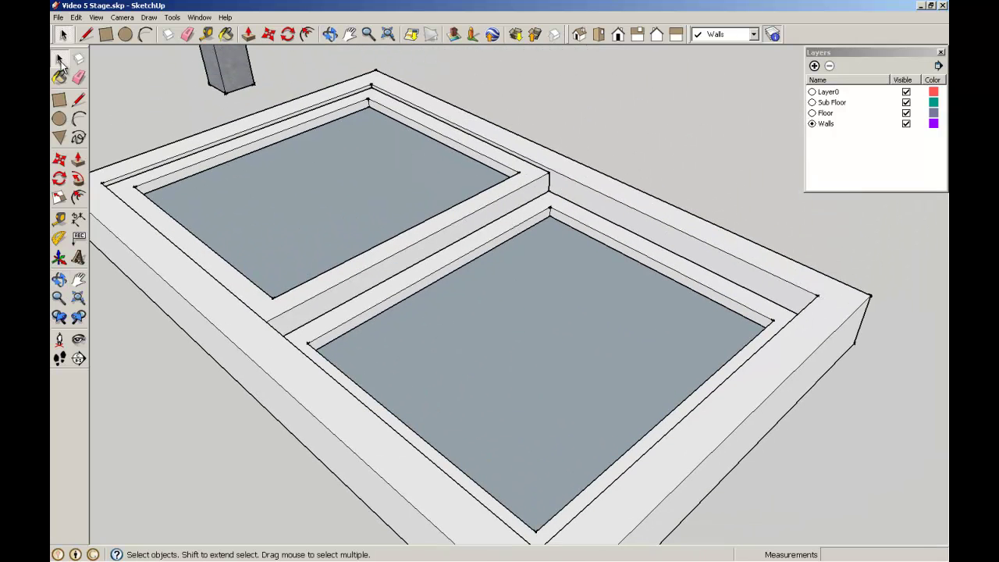
double_click(422, 98)
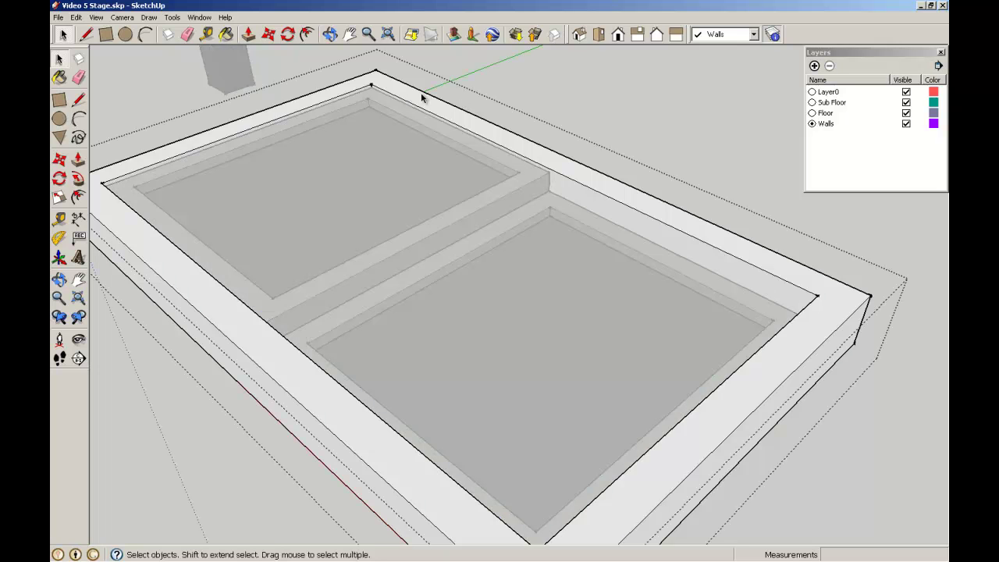
double_click(422, 94)
left_click(421, 92)
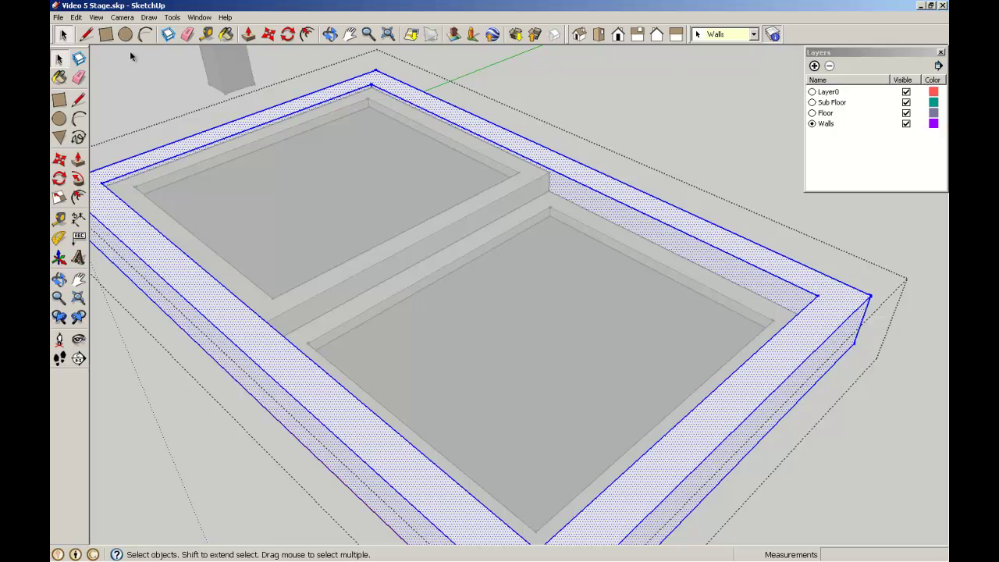
left_click(59, 77)
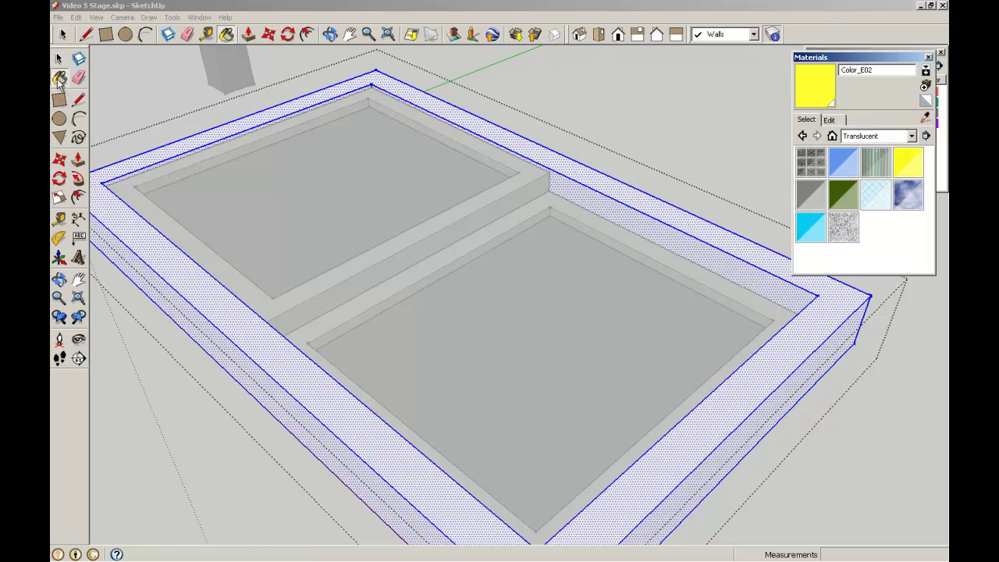
left_click(912, 136)
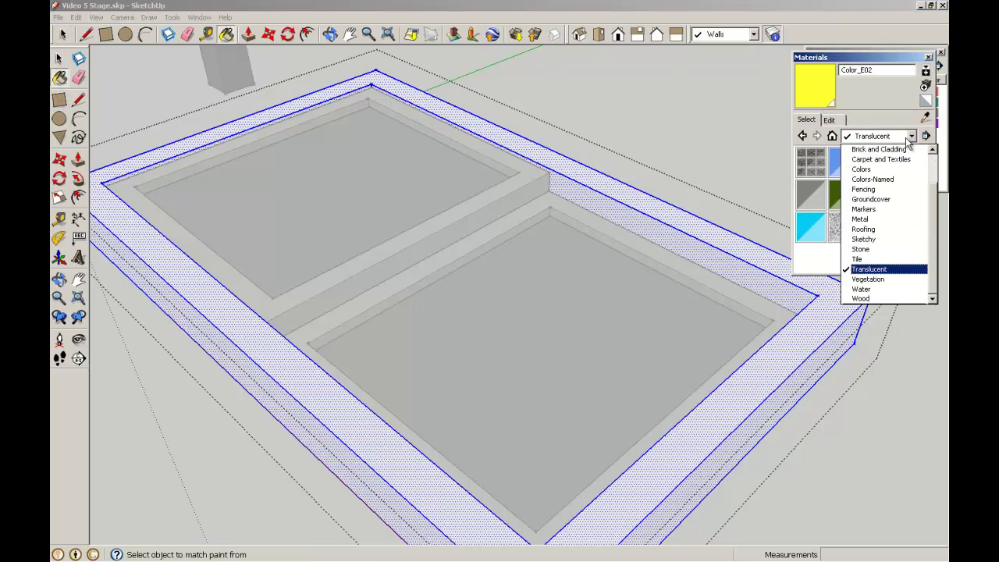
left_click(862, 299)
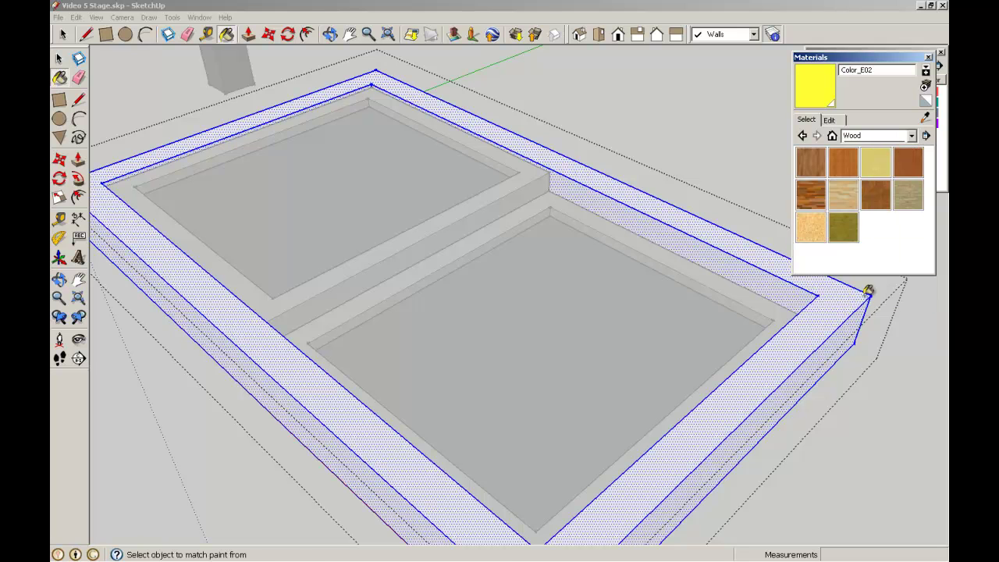
left_click(908, 162)
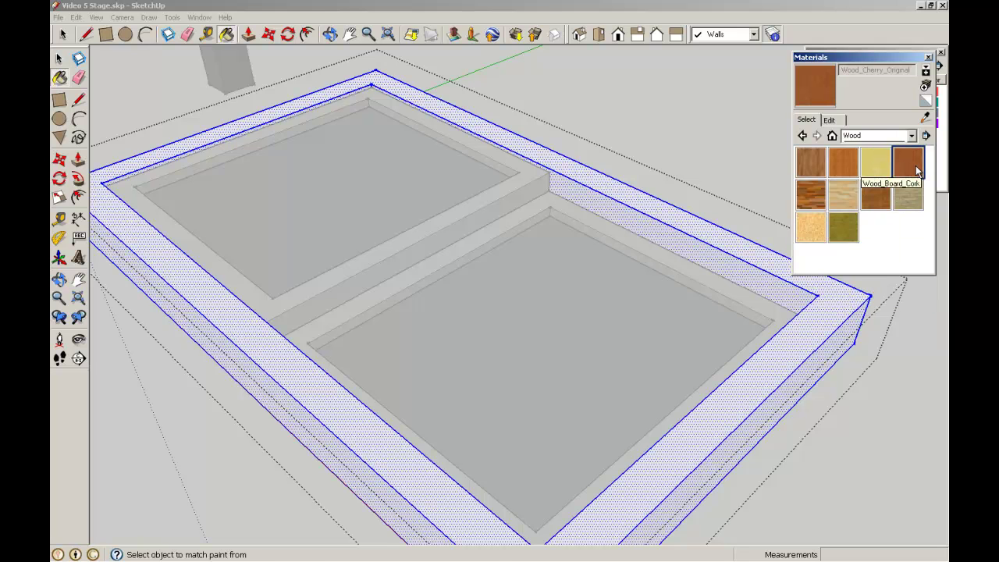
left_click(581, 169)
Open the raised sash nearer the posts and paint all its faces with Wood_Cherry_Original.
left_click(59, 59)
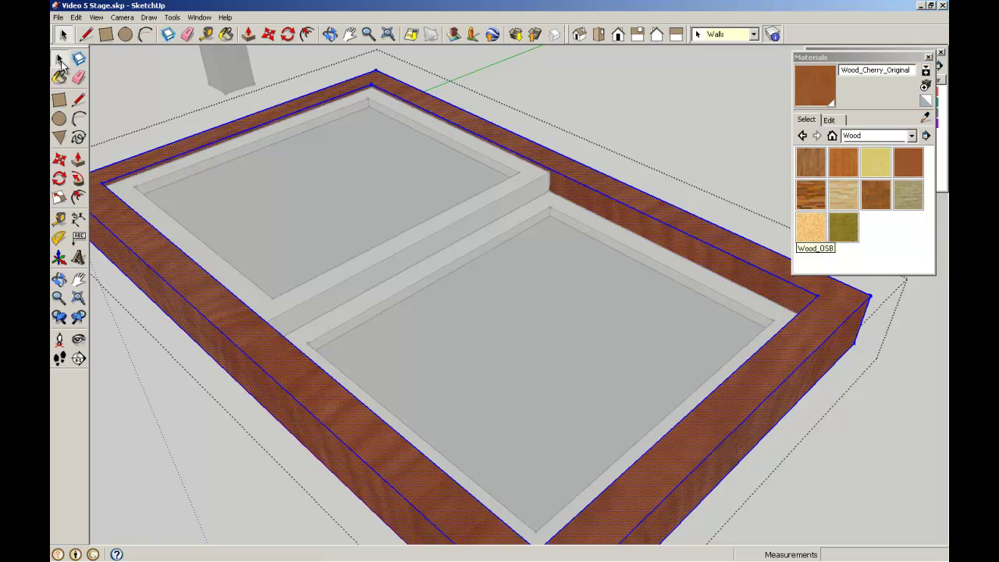
double_click(214, 156)
triple_click(217, 155)
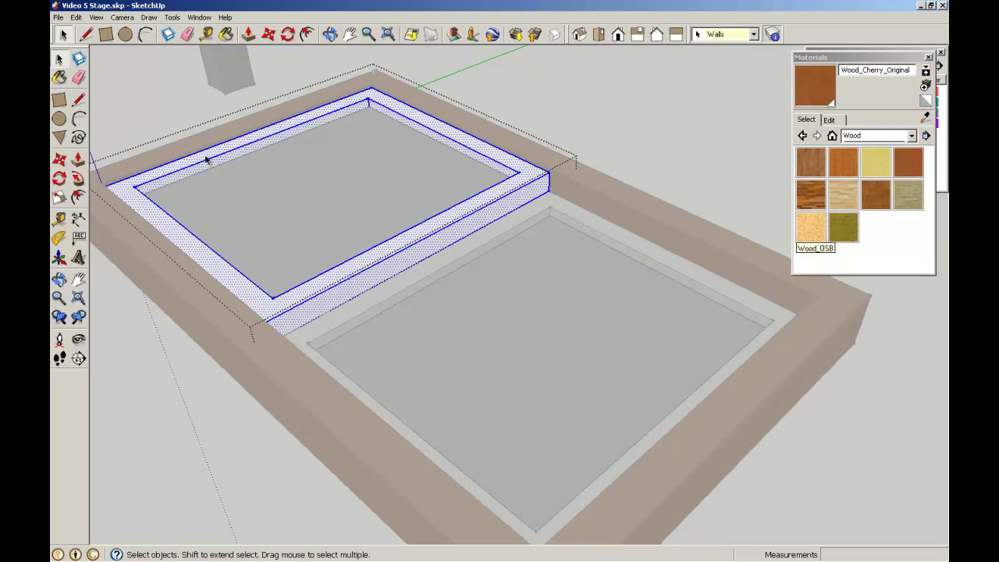
left_click(58, 78)
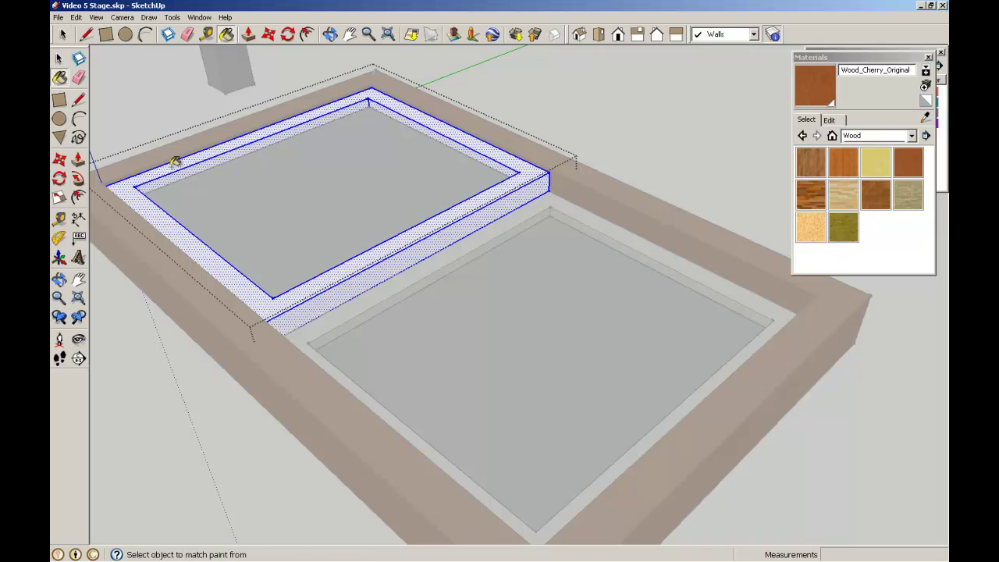
left_click(175, 162)
left_click(59, 58)
left_click(588, 273)
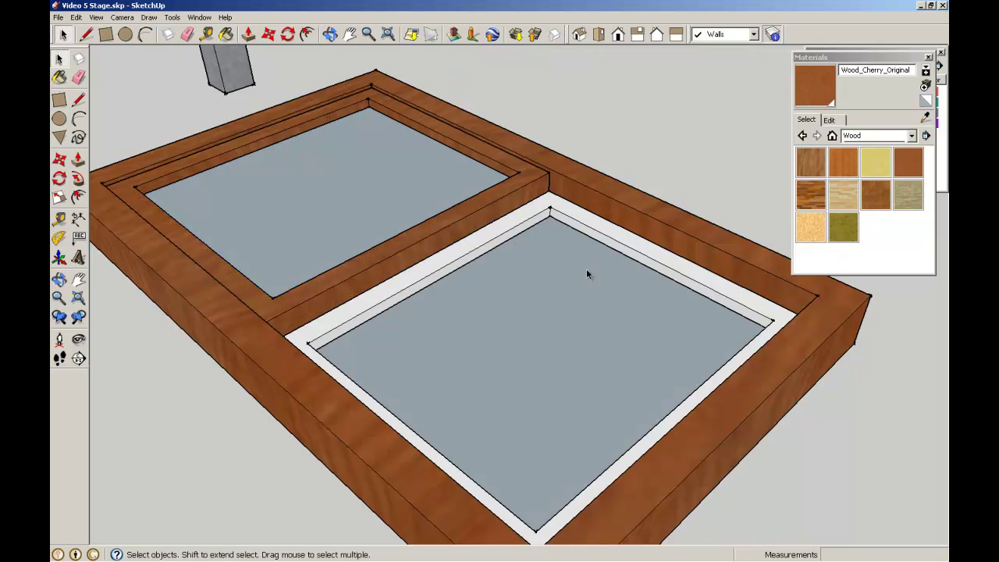
Open the lower sash farther from the posts and paint all its faces with Wood_Cherry_Original.
double_click(545, 213)
double_click(544, 213)
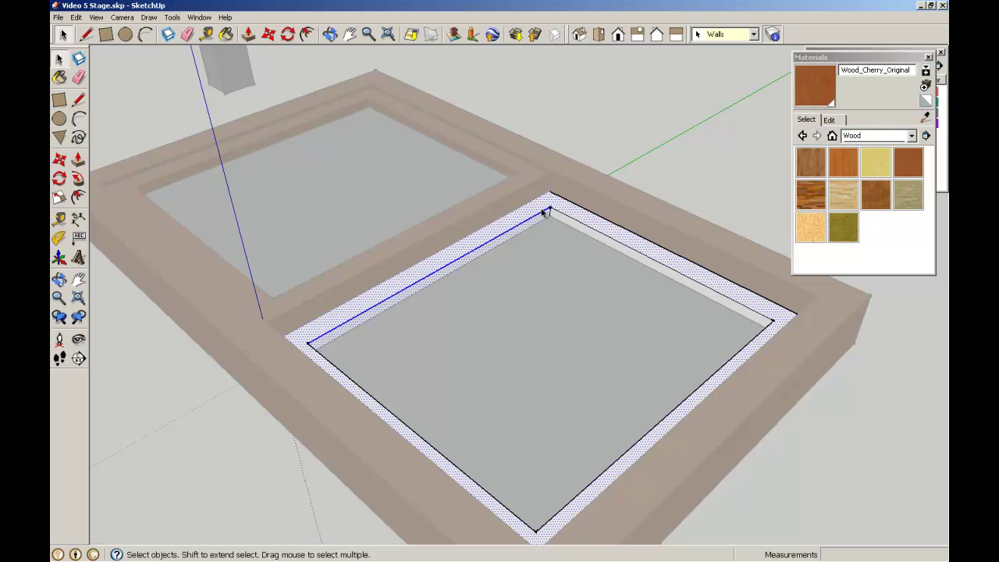
left_click(59, 77)
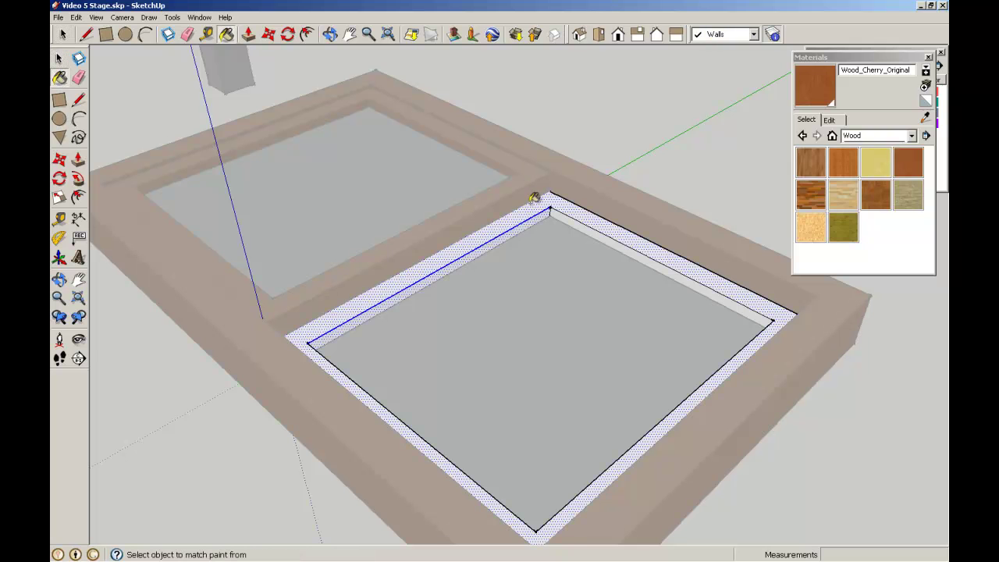
key("space")
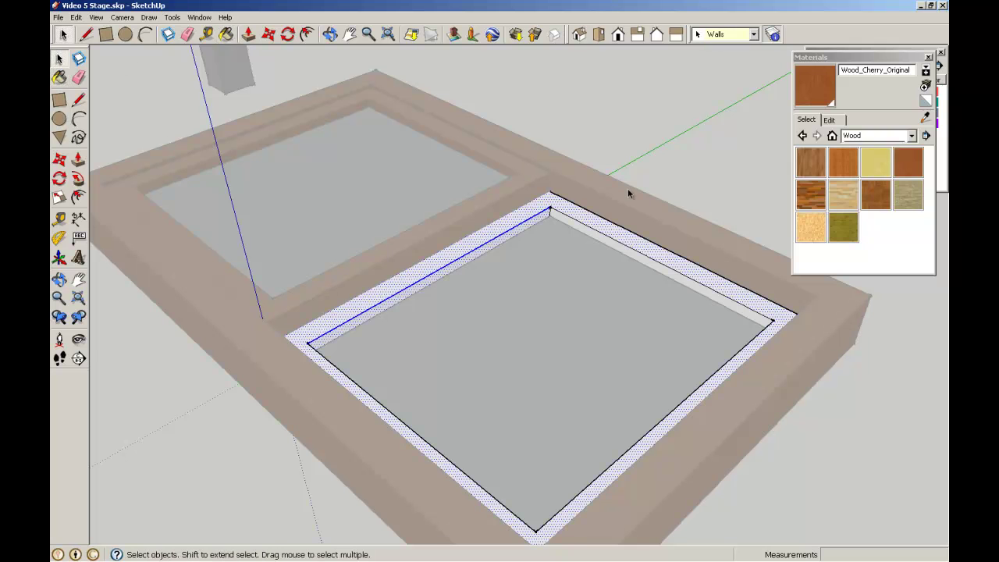
double_click(563, 208)
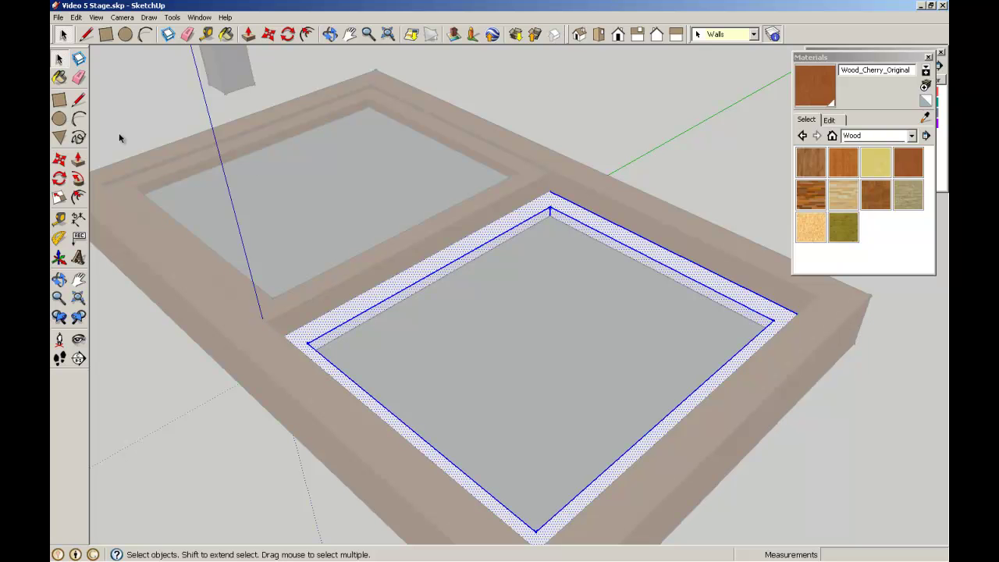
left_click(58, 78)
left_click(557, 197)
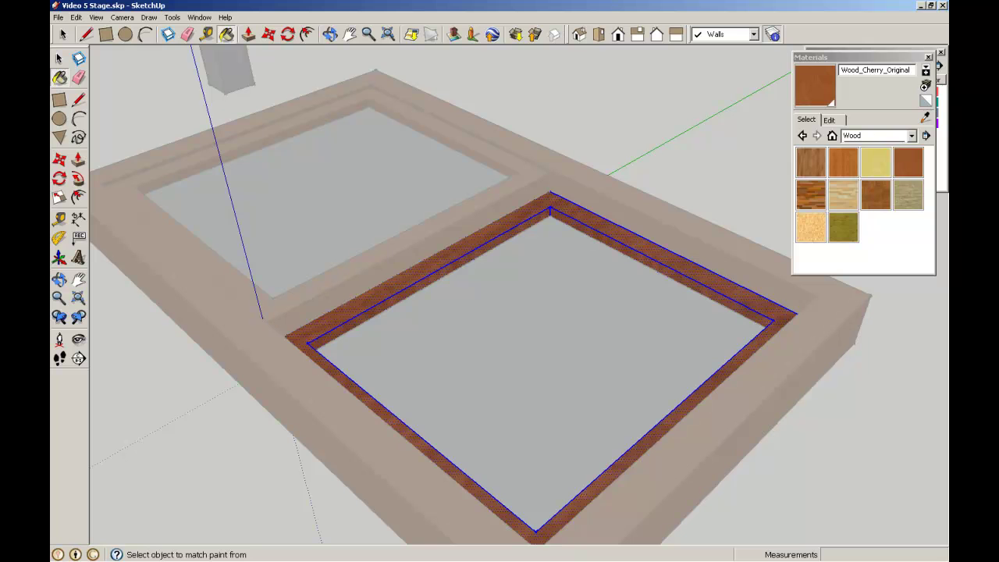
key("space")
left_click(146, 100)
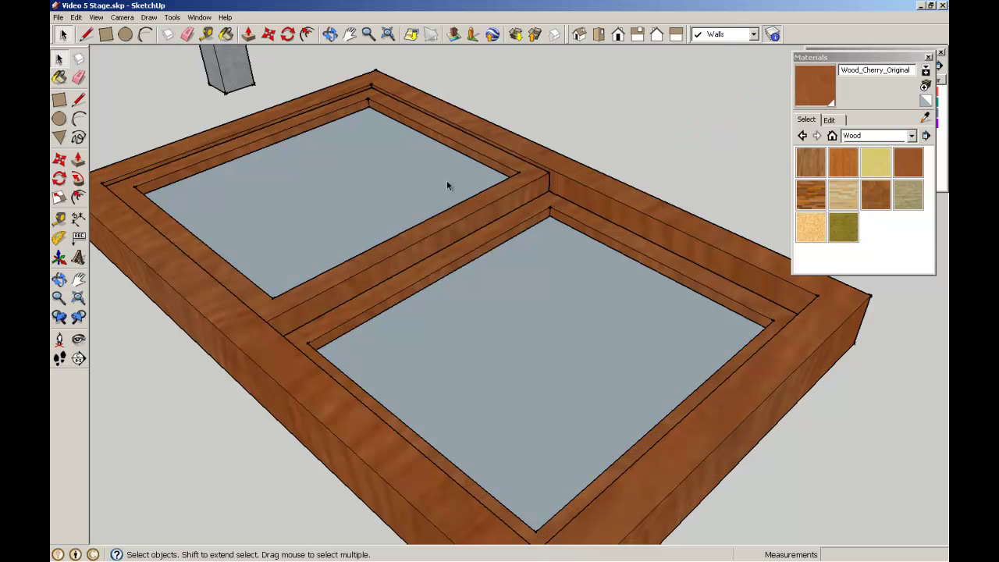
Paint both window panes with Translucent_Glass_Sky_Reflection from the Translucent materials.
left_click(406, 189)
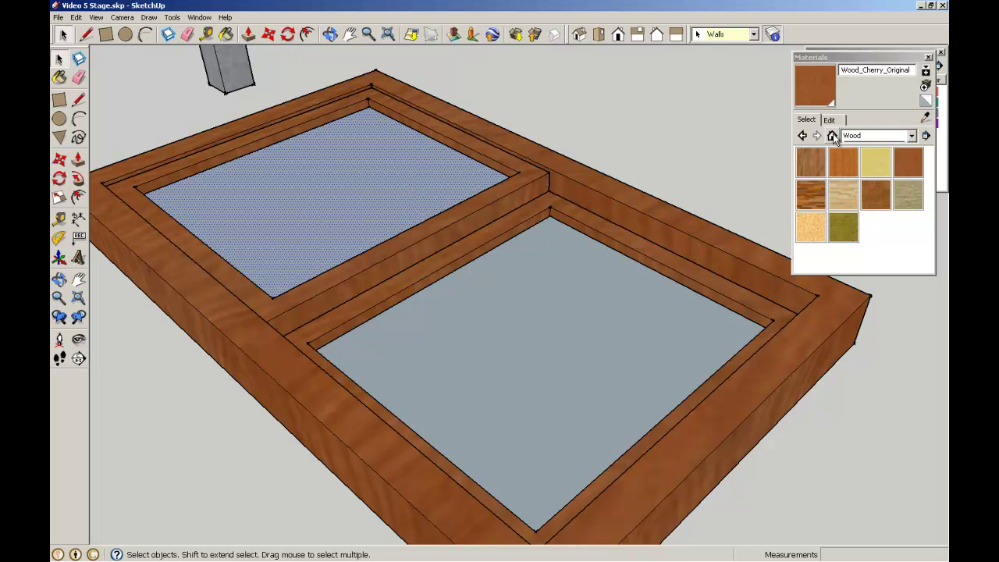
left_click(912, 135)
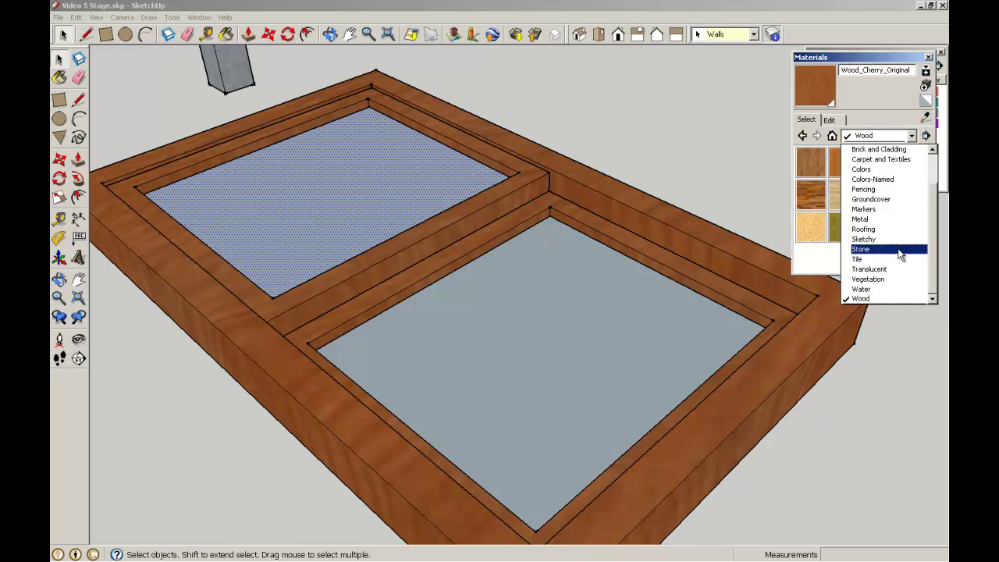
left_click(869, 269)
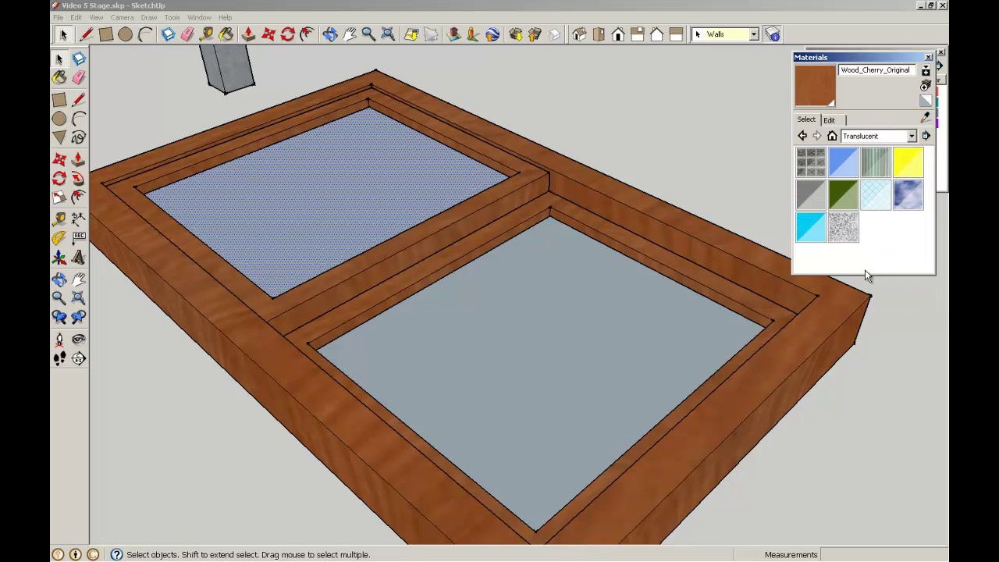
left_click(909, 195)
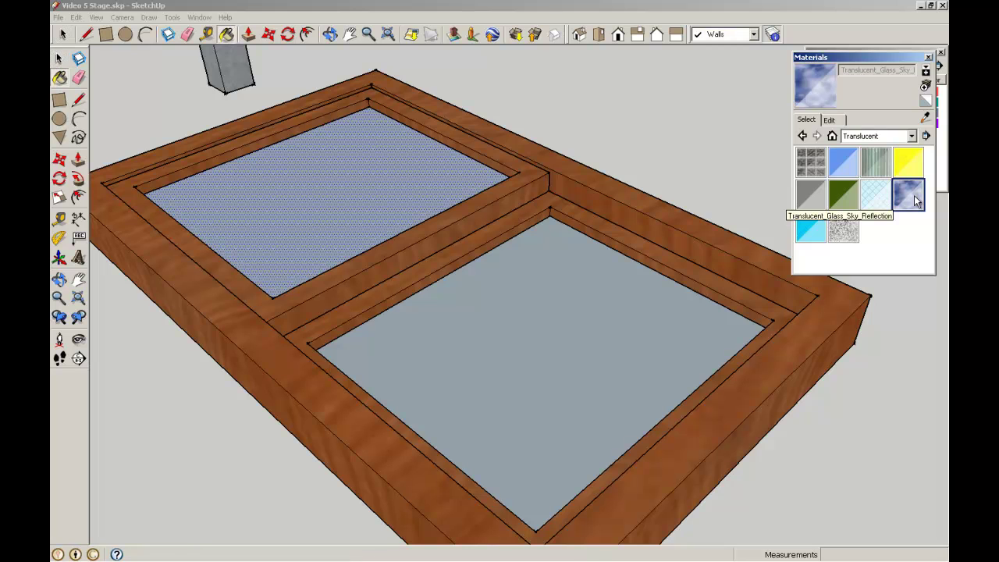
left_click(316, 196)
left_click(490, 304)
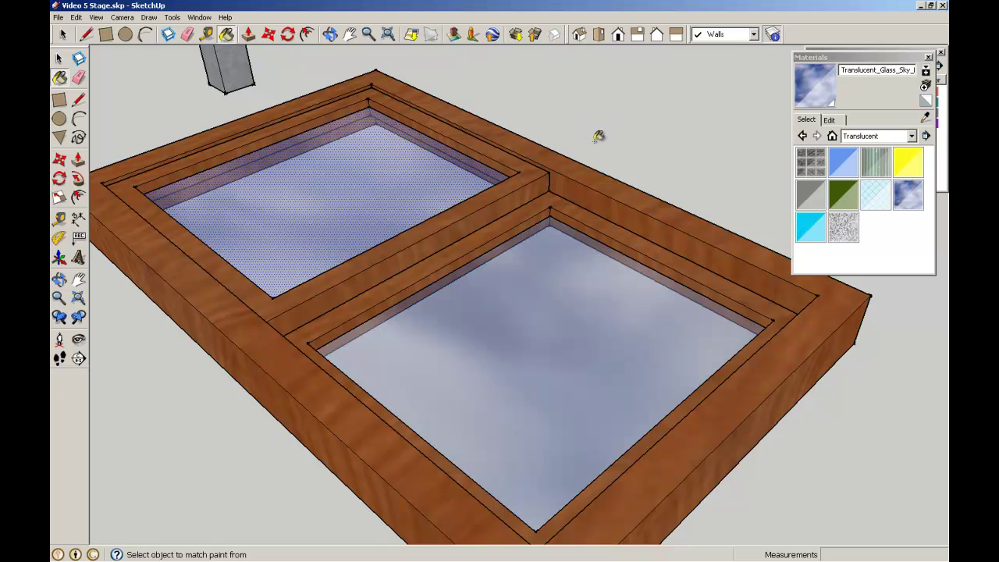
left_click(61, 59)
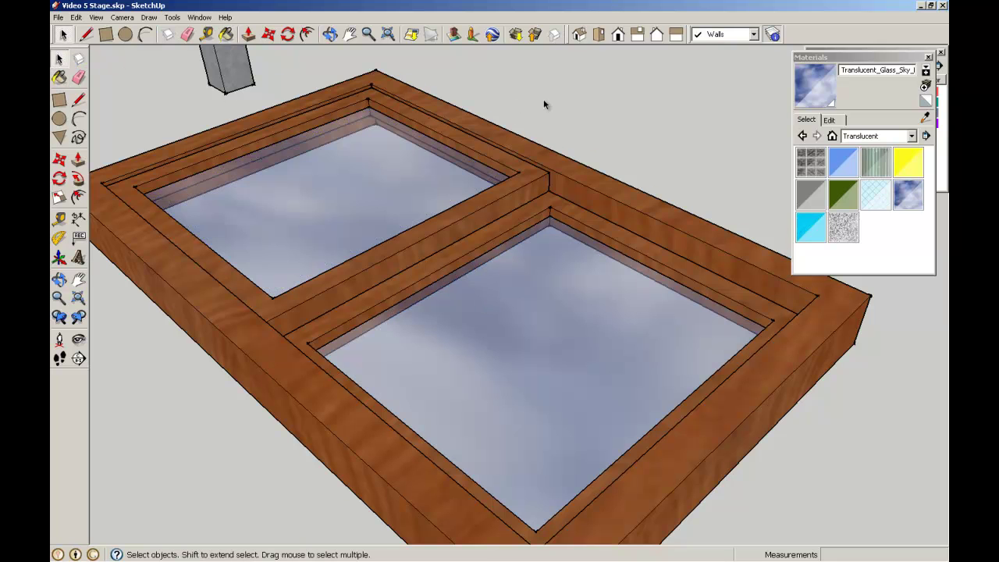
Select the frame, sashes and panes together and make them a component named "Window 1".
scroll(544, 99, "down", 4)
middle_click_drag(511, 122, 571, 94)
scroll(582, 75, "up", 2)
scroll(582, 75, "down", 4)
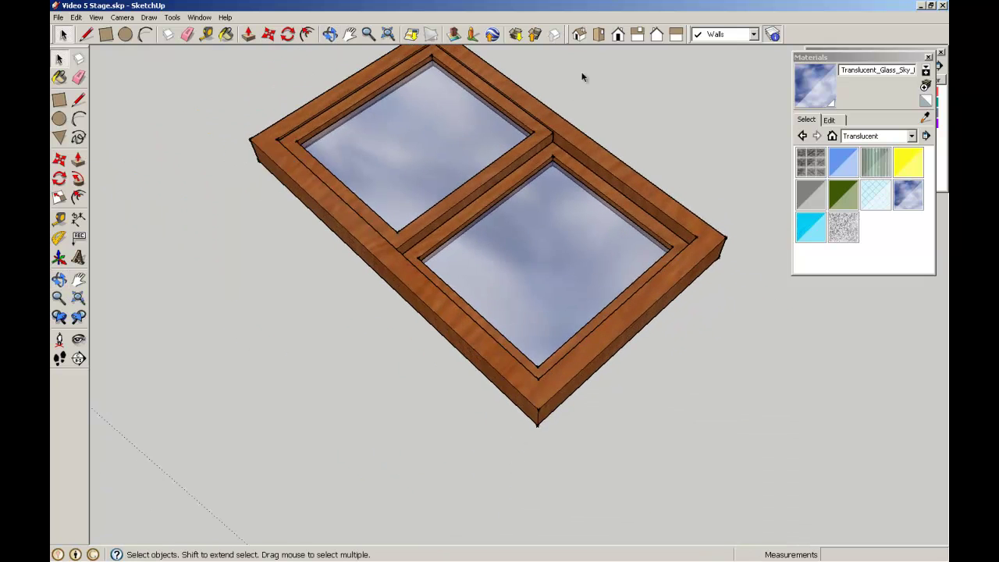
scroll(583, 77, "up", 3)
middle_click_drag(586, 83, 531, 163)
scroll(531, 163, "up", 1)
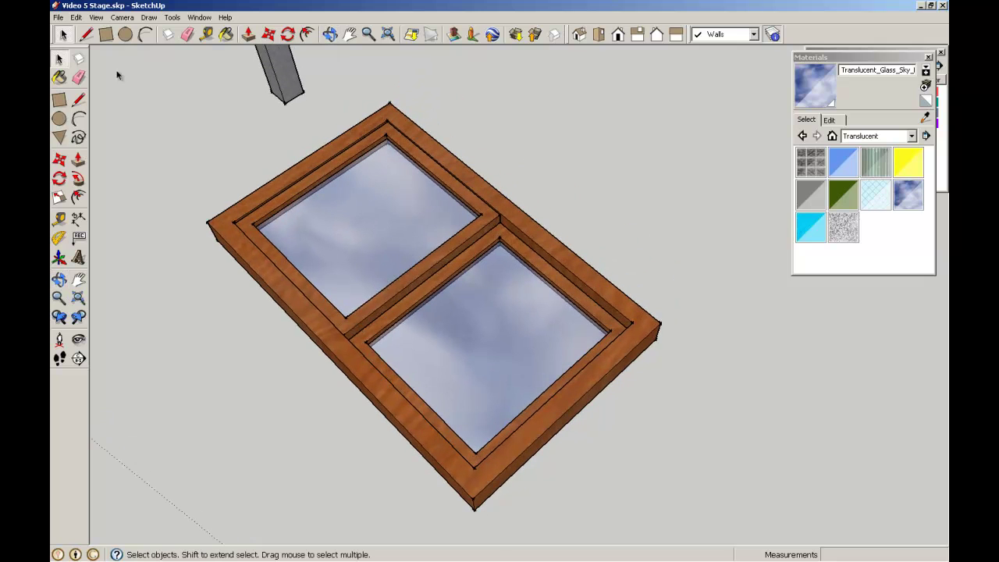
left_click_drag(341, 251, 214, 157)
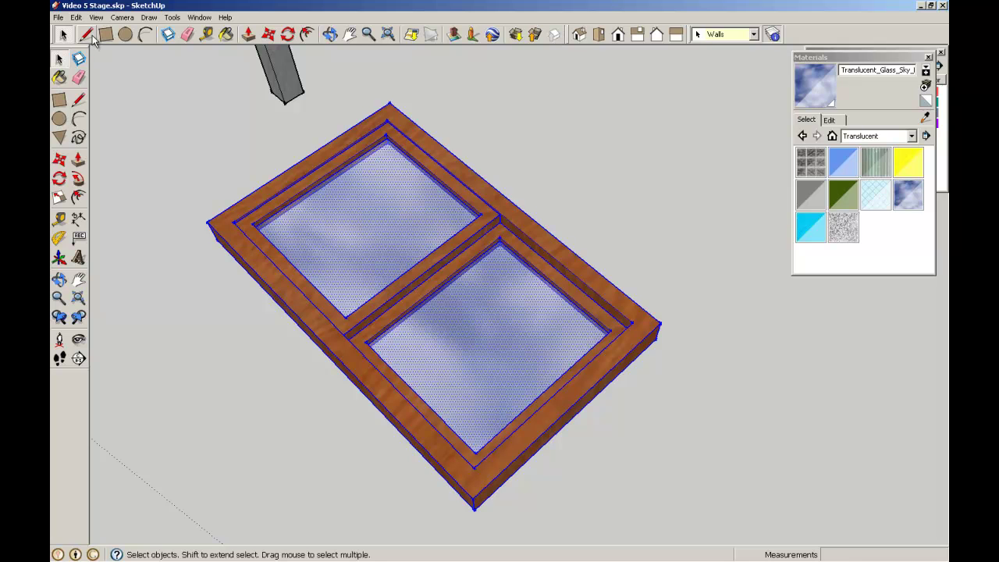
left_click(78, 59)
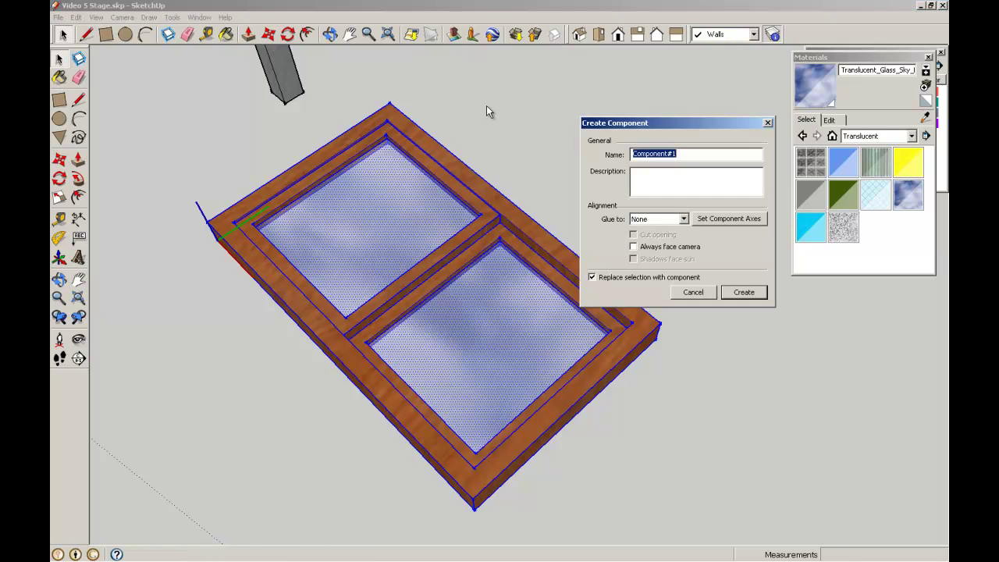
type("Window 1")
left_click(744, 292)
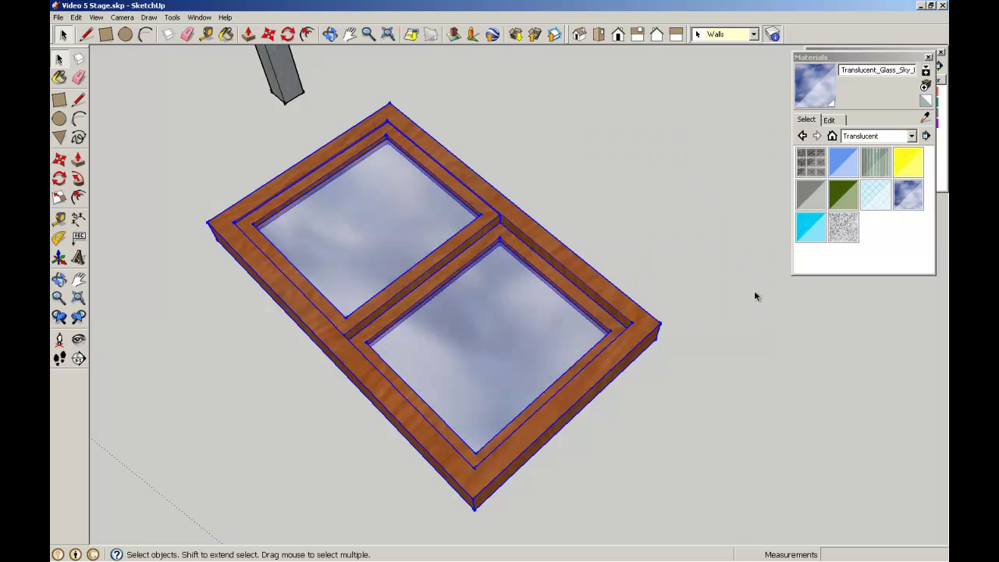
left_click(168, 116)
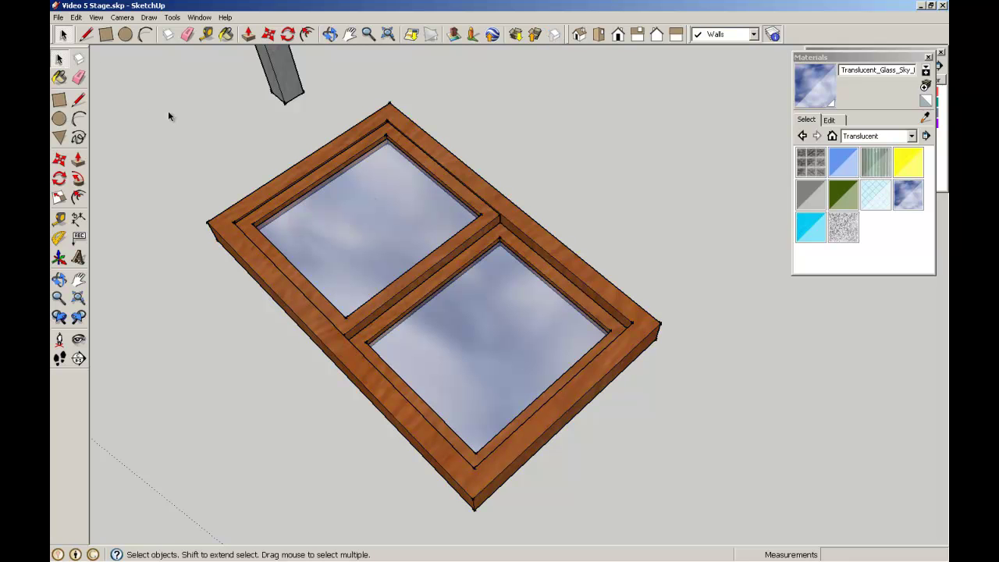
Move the window component by its lower outer corner to the inner bottom corner of the nearer window opening in the wall.
scroll(190, 117, "down", 5)
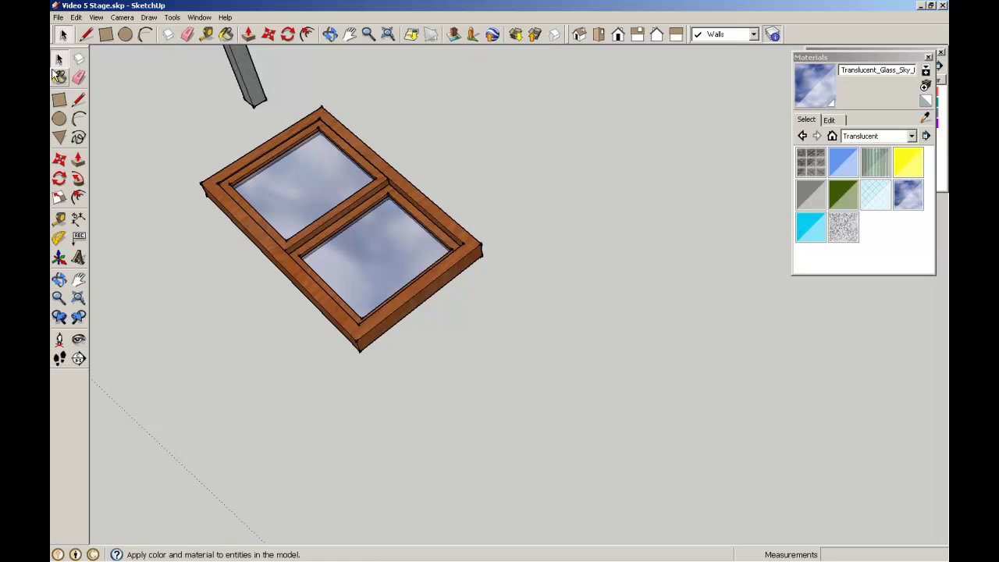
left_click(62, 158)
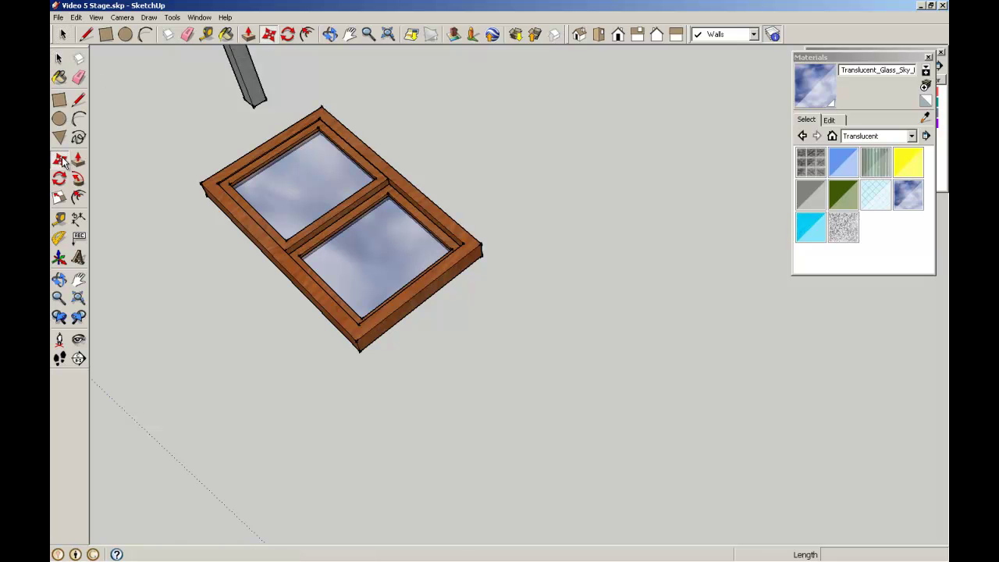
left_click(356, 354)
scroll(517, 258, "down", 6)
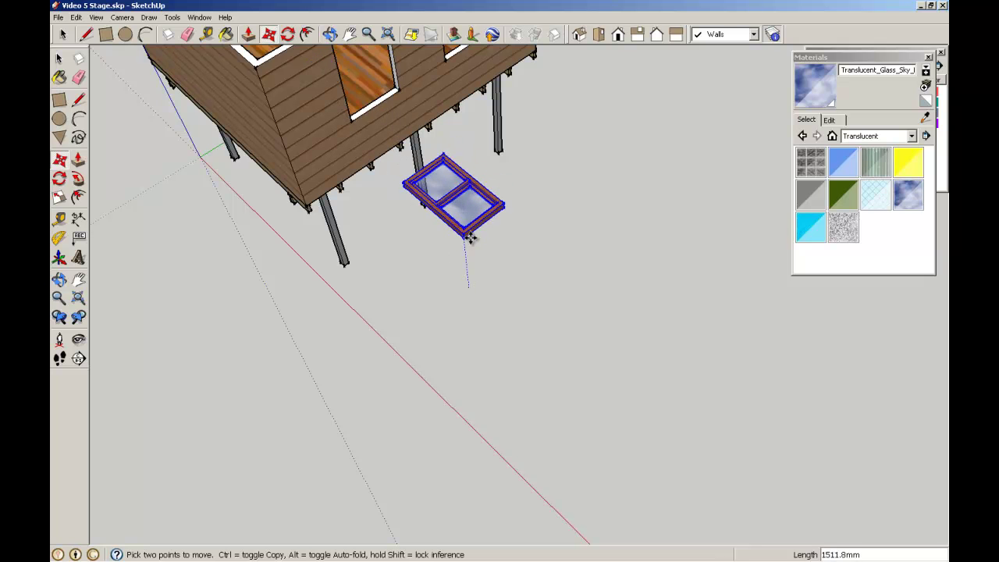
scroll(470, 238, "up", 4)
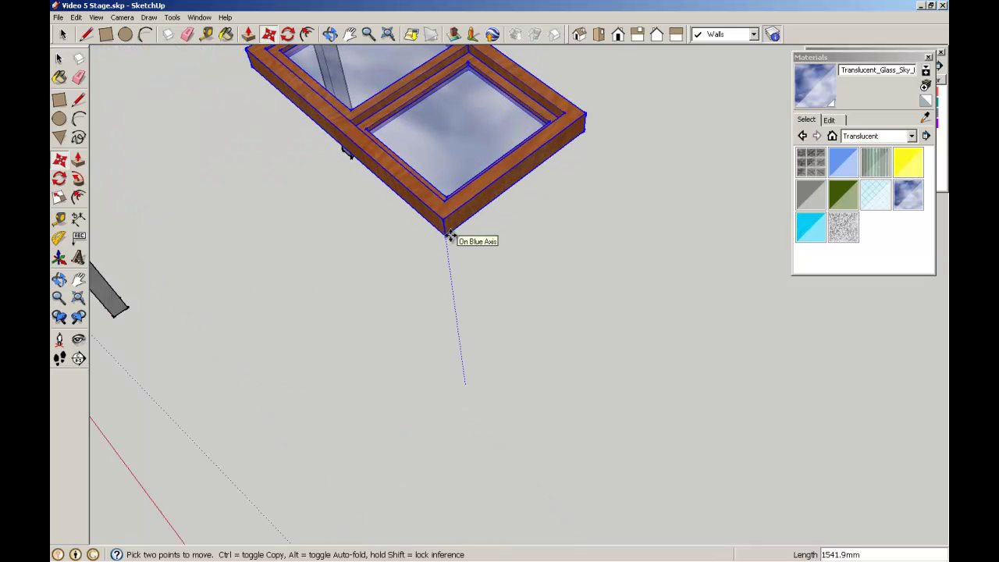
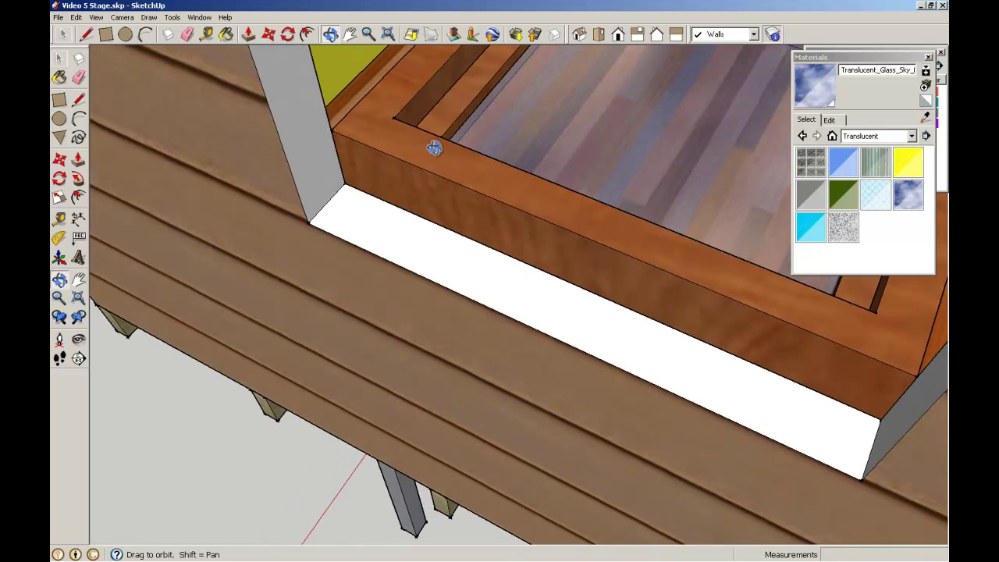
Rotate the window 90 degrees about the bottom corner of the opening so that it stands upright in the wall.
key("space")
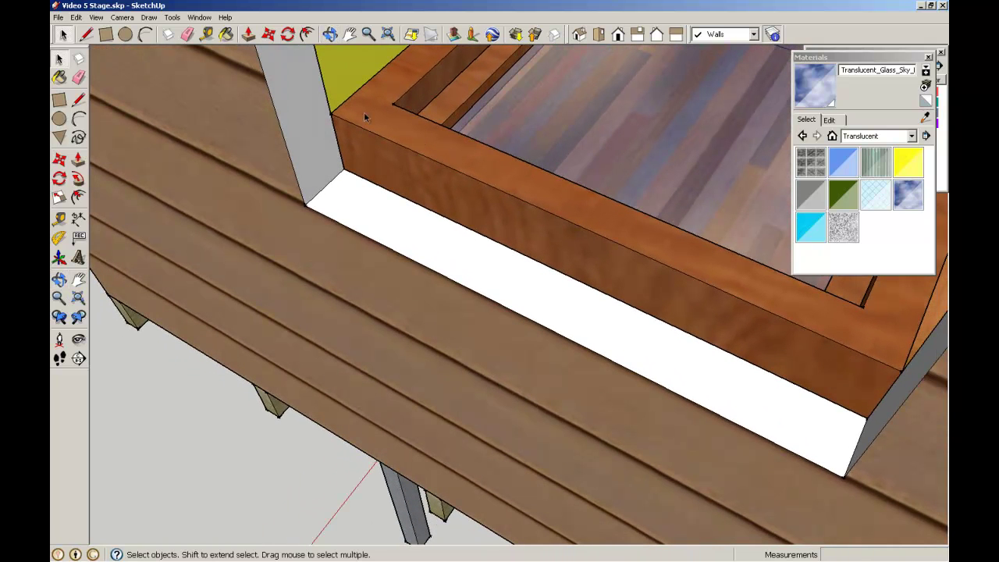
left_click(402, 146)
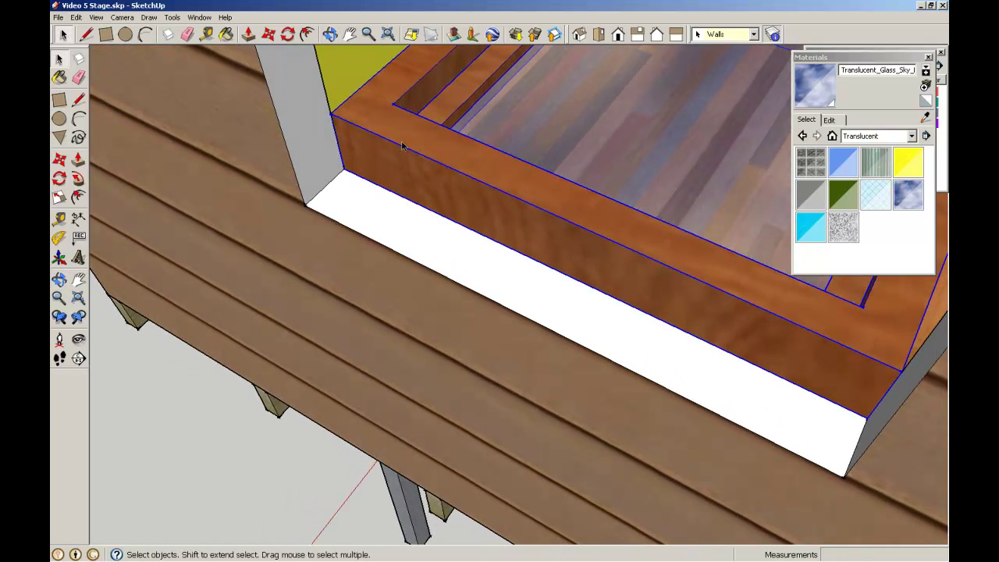
left_click(63, 180)
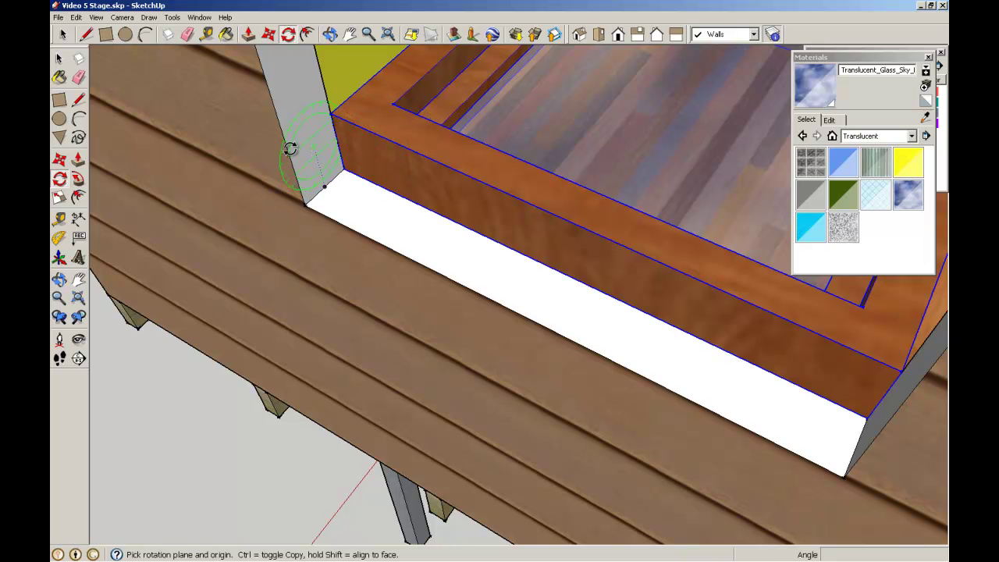
left_click(342, 169)
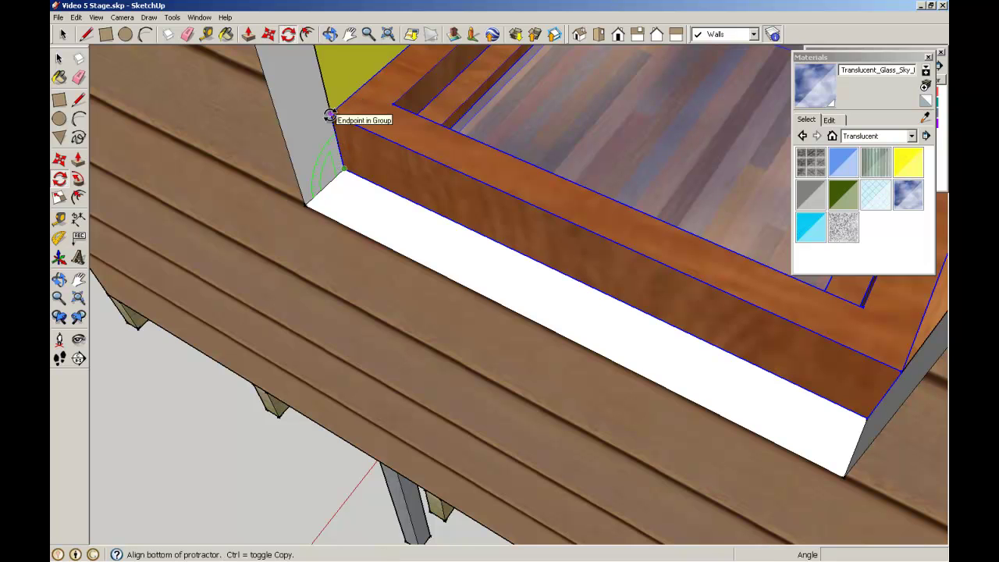
left_click(329, 116)
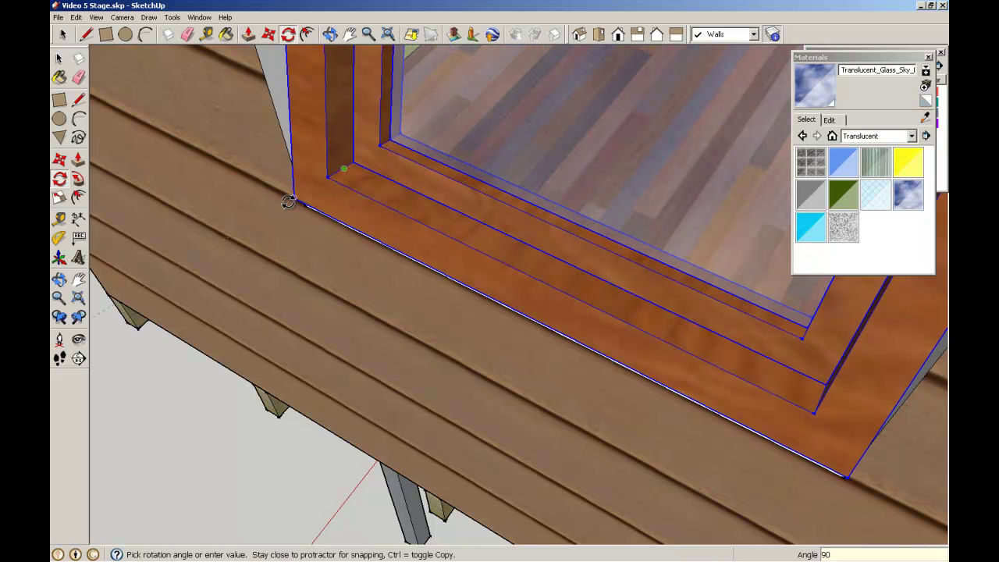
left_click(288, 201)
key("space")
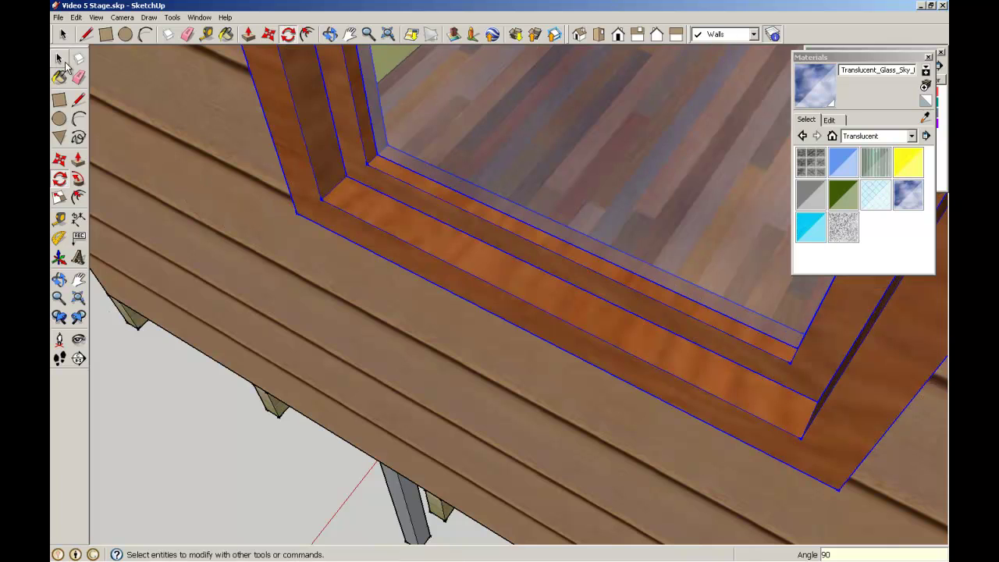
Move the upright window 10 mm inward along the red axis to reduce how far it projects from the cladding.
scroll(201, 229, "down", 2)
middle_click_drag(201, 229, 535, 183)
scroll(575, 214, "up", 3)
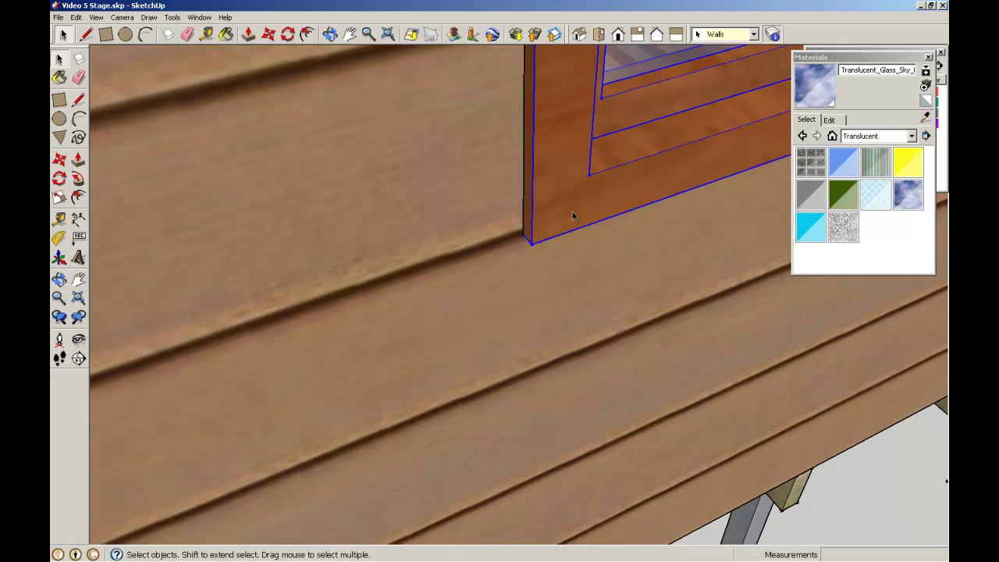
scroll(508, 209, "down", 8)
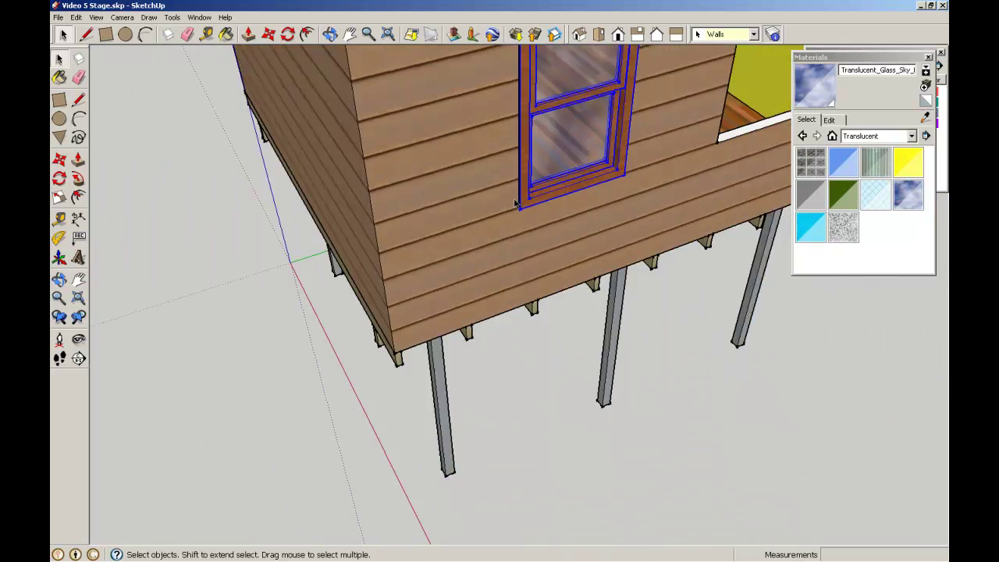
middle_click_drag(518, 206, 382, 200)
scroll(531, 156, "up", 5)
scroll(633, 154, "up", 10)
scroll(520, 211, "down", 3)
scroll(719, 270, "down", 6)
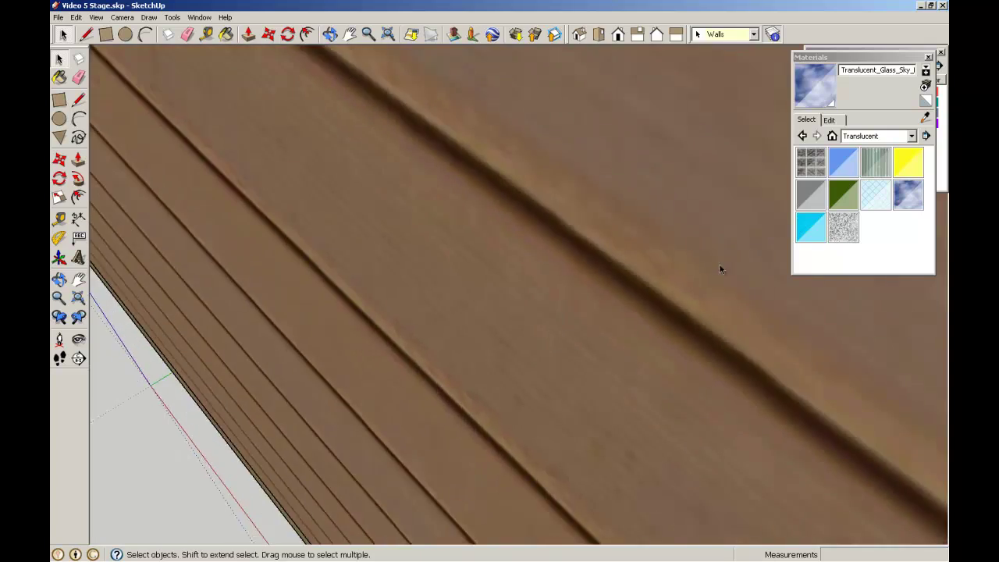
scroll(682, 288, "down", 5)
middle_click_drag(682, 288, 377, 246)
scroll(377, 245, "up", 10)
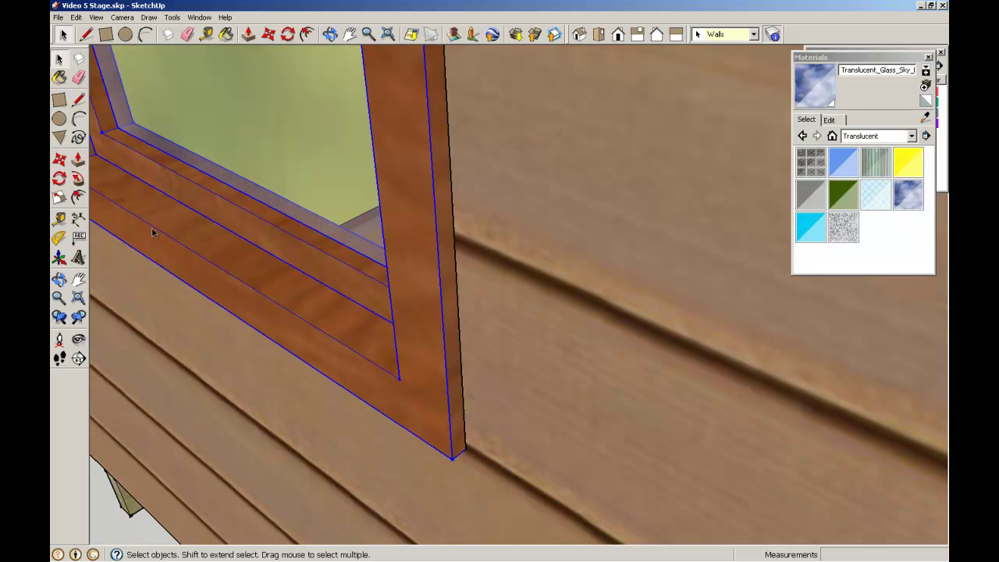
left_click(59, 159)
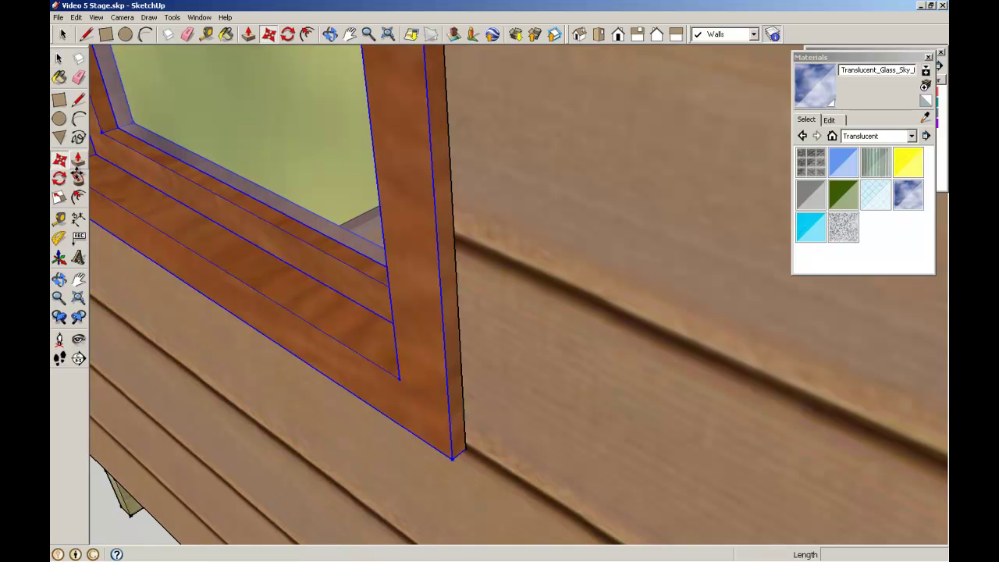
left_click(406, 337)
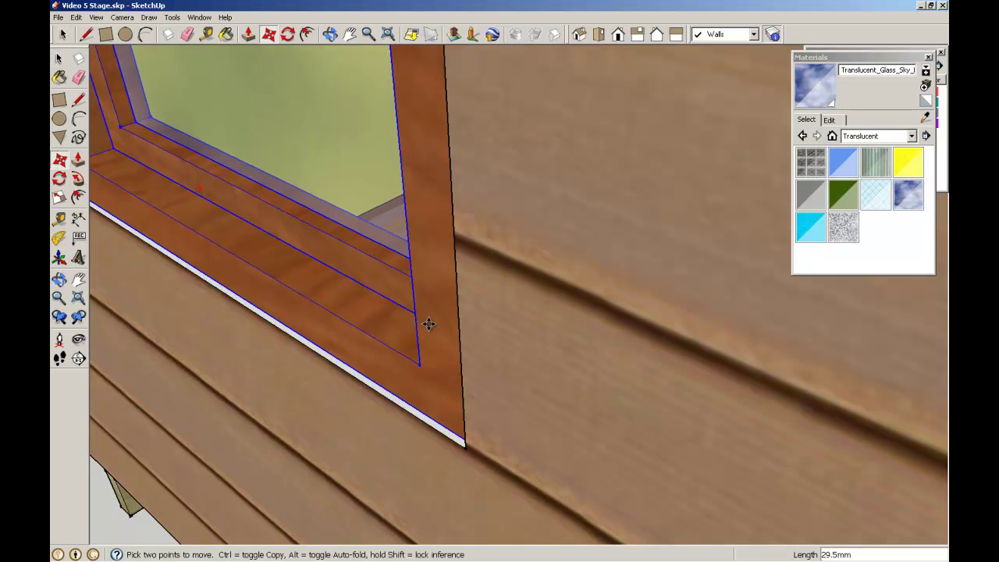
type("10")
key("Return")
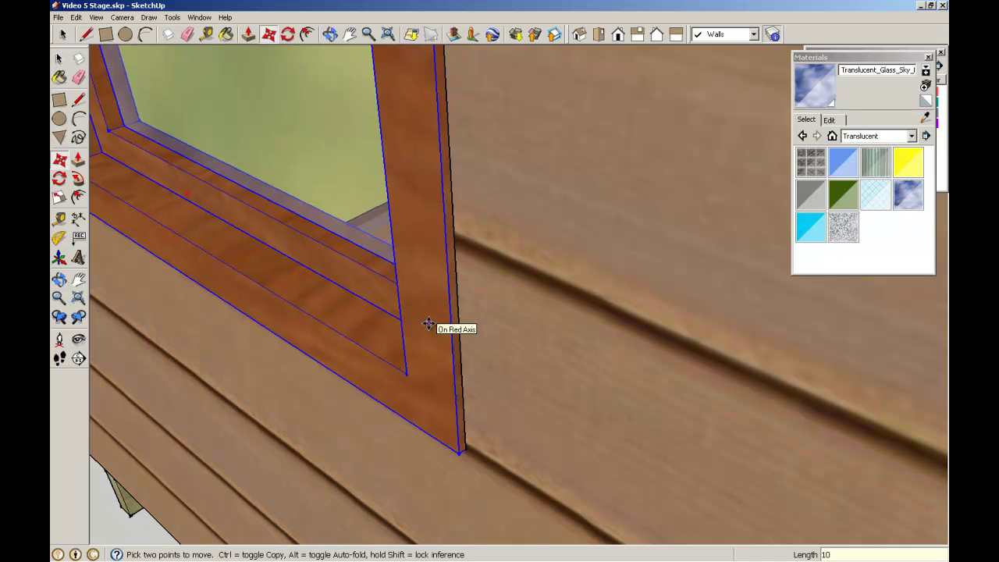
left_click(59, 60)
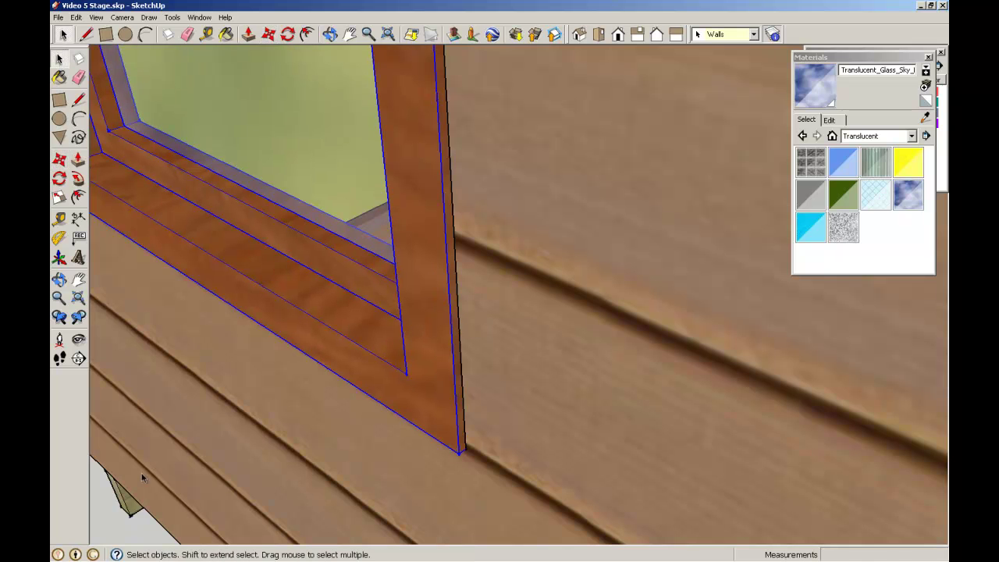
Copy the window by its upper back corner 1800 mm along the same wall into the matching corner of the second opening.
scroll(117, 529, "down", 10)
middle_click_drag(239, 307, 635, 280)
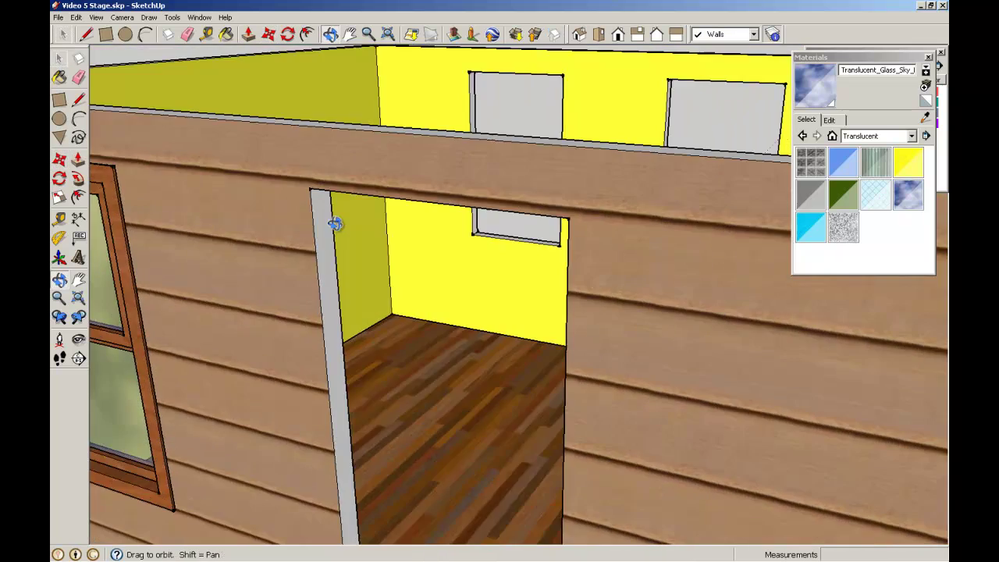
scroll(692, 193, "down", 4)
scroll(690, 198, "down", 3)
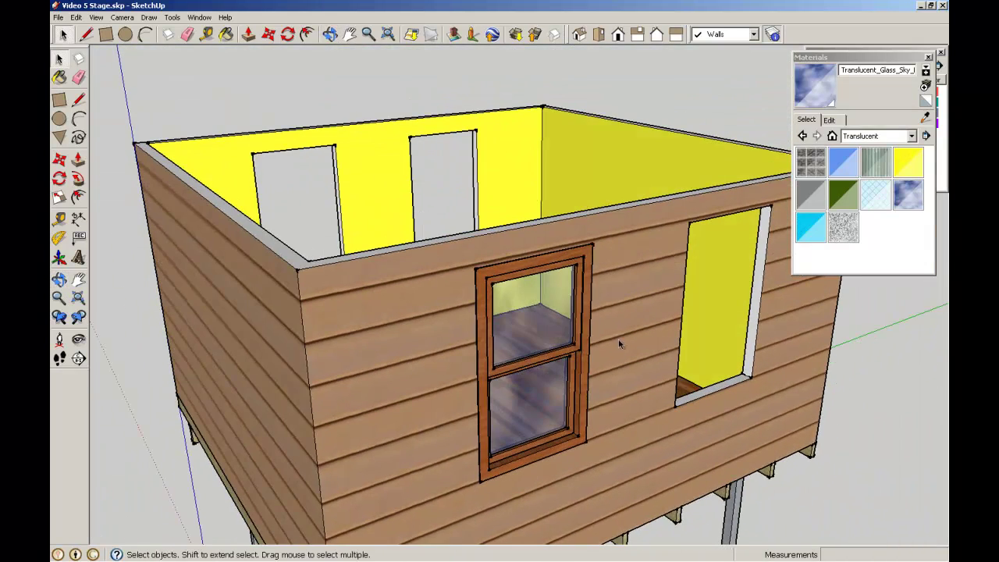
scroll(618, 339, "up", 2)
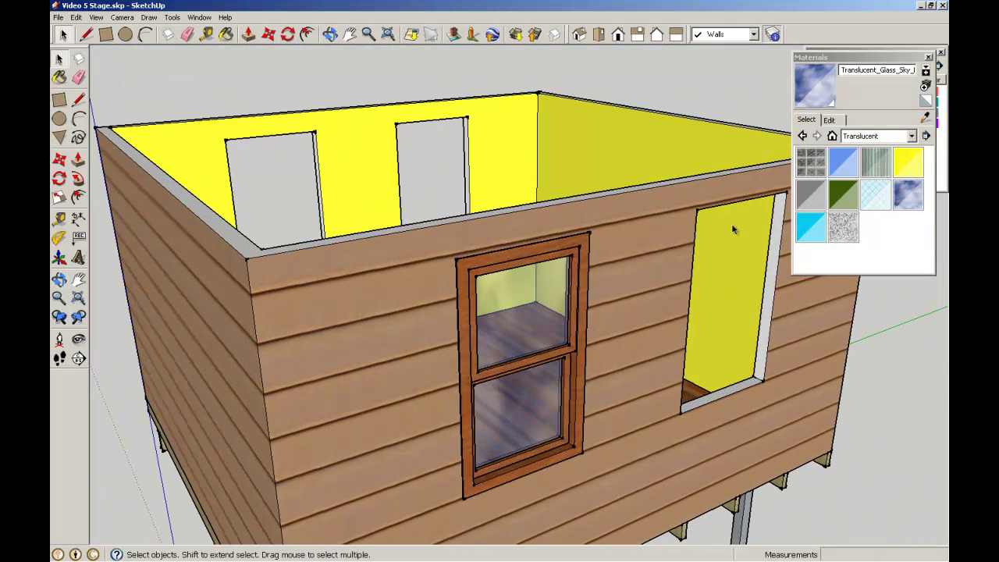
scroll(574, 245, "up", 2)
left_click(568, 253)
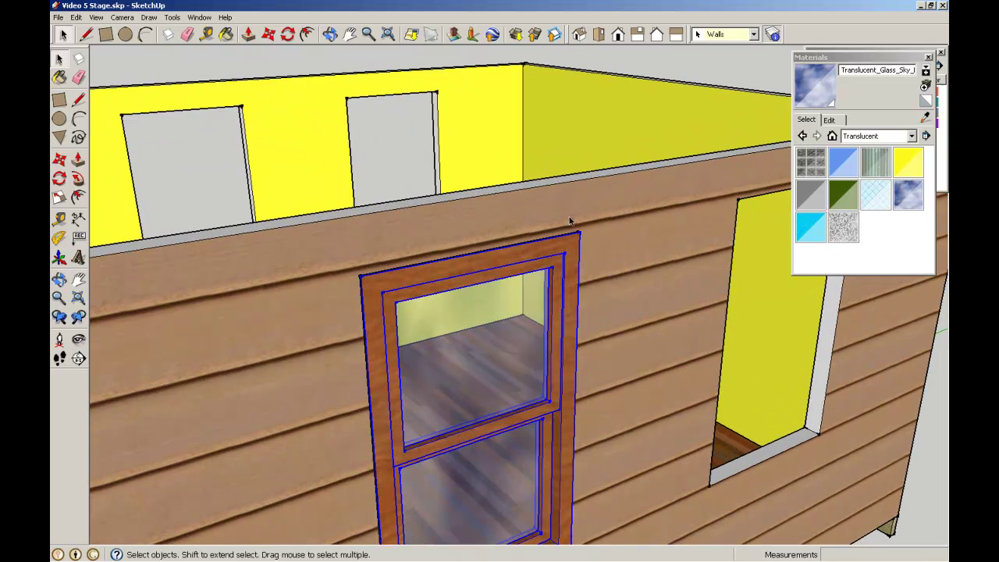
scroll(571, 222, "up", 5)
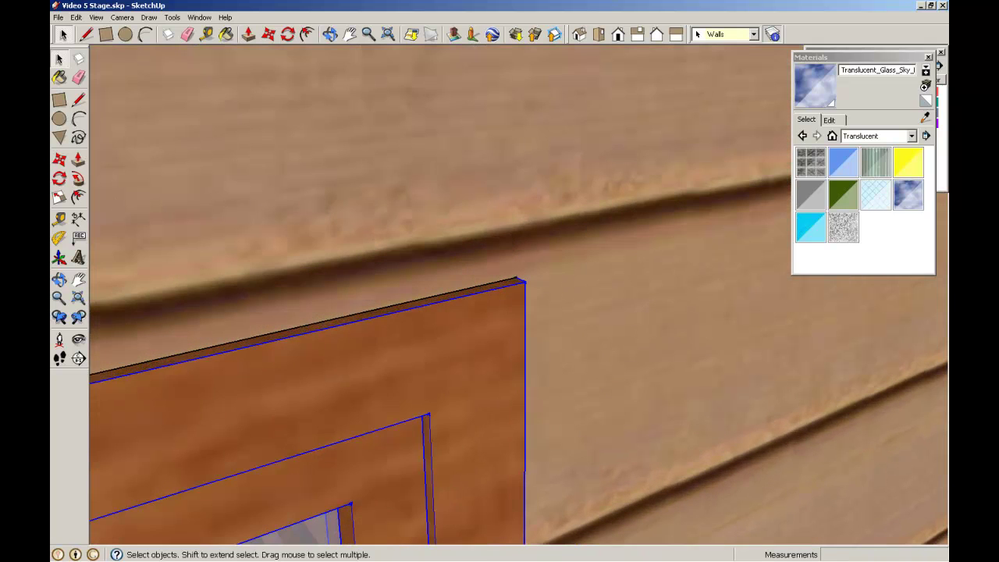
left_click(58, 159)
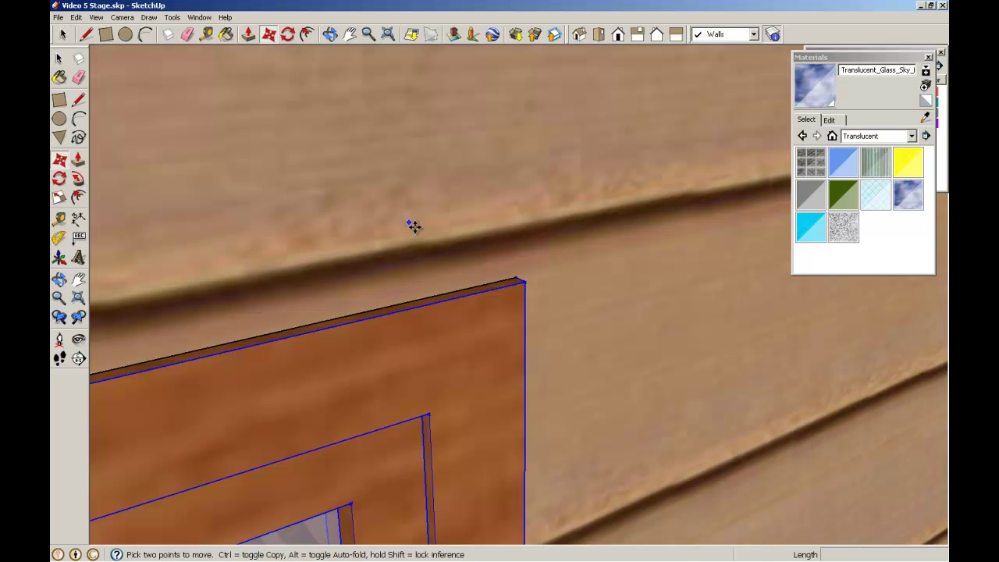
left_click(517, 277)
key("ctrl")
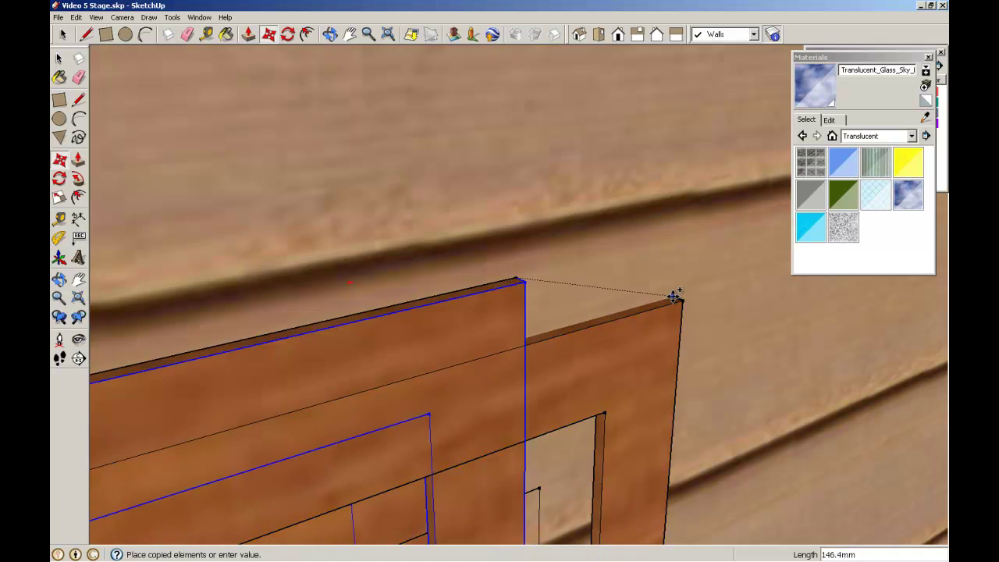
scroll(723, 291, "down", 2)
scroll(724, 290, "down", 5)
middle_click_drag(718, 296, 651, 336)
scroll(731, 335, "up", 5)
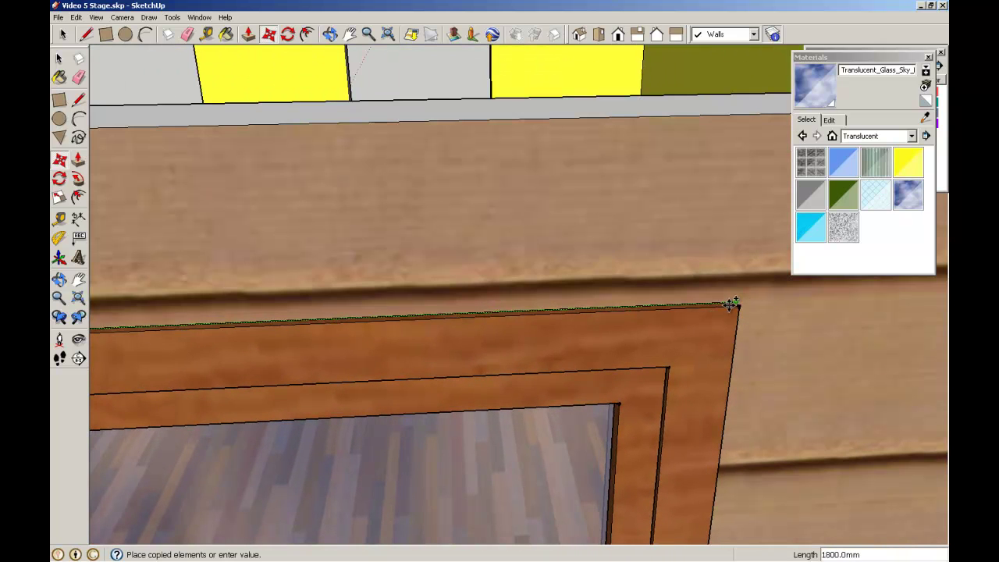
left_click(729, 301)
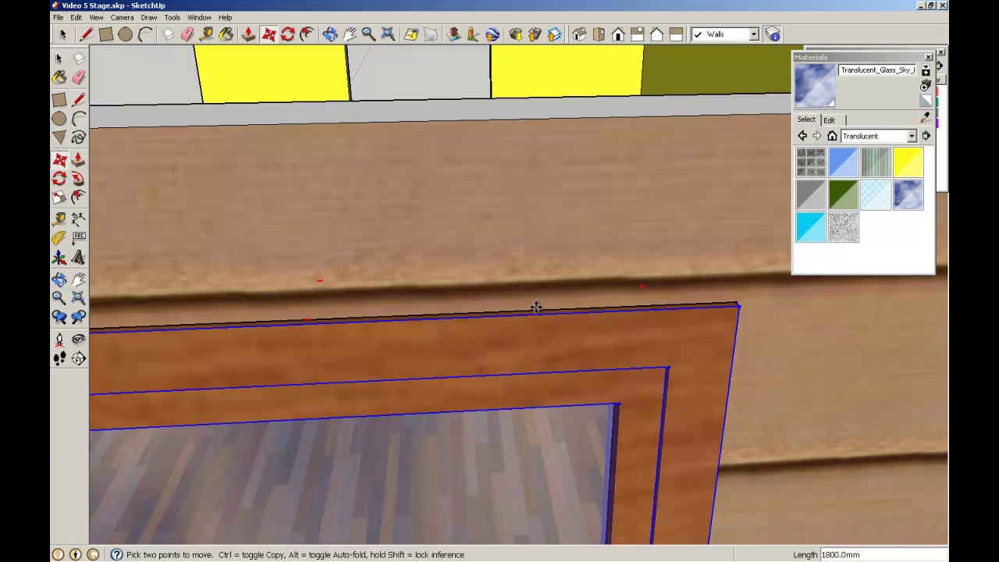
scroll(535, 306, "down", 3)
scroll(535, 307, "down", 4)
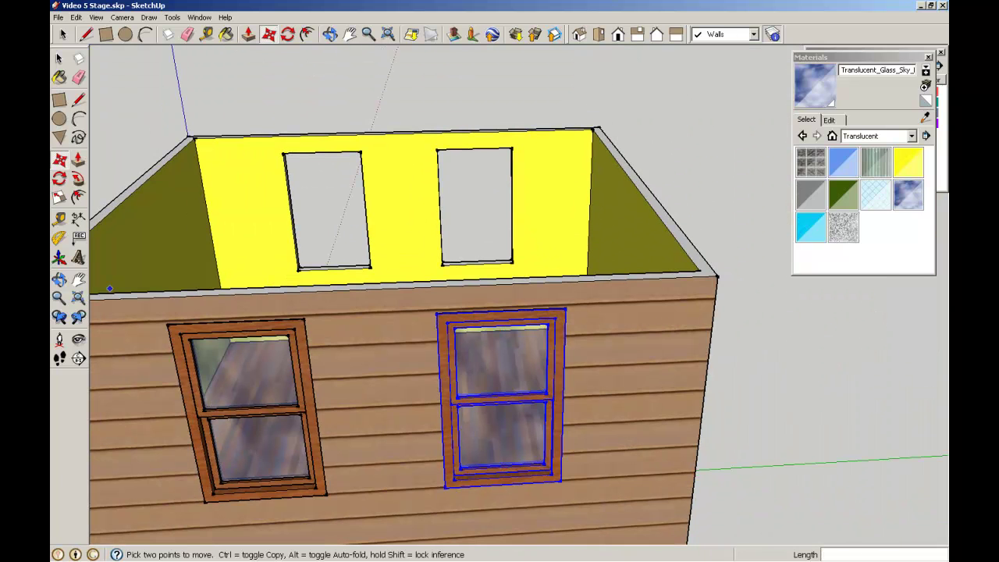
key("space")
left_click(300, 100)
Rotate a copy of both fitted windows half a turn horizontally about the middle of the end wall's top, towards the opposite wall.
middle_click_drag(651, 387, 463, 263)
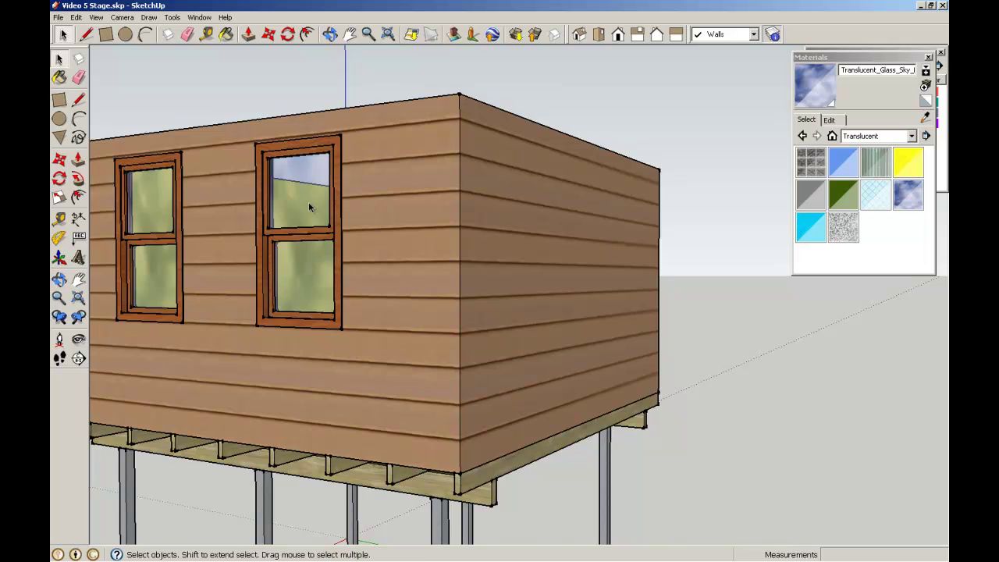
scroll(308, 204, "down", 3)
middle_click_drag(308, 203, 572, 329)
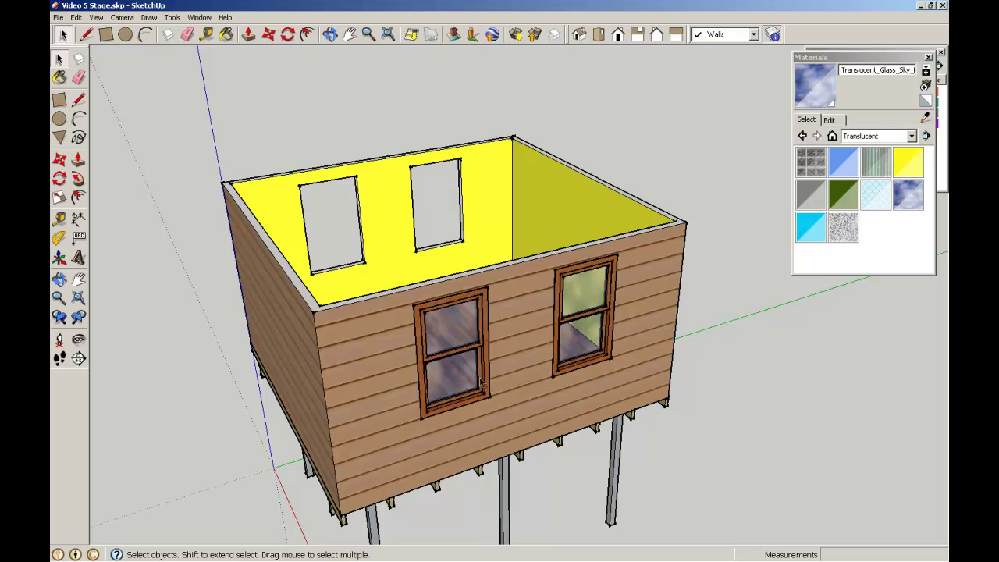
left_click(484, 353)
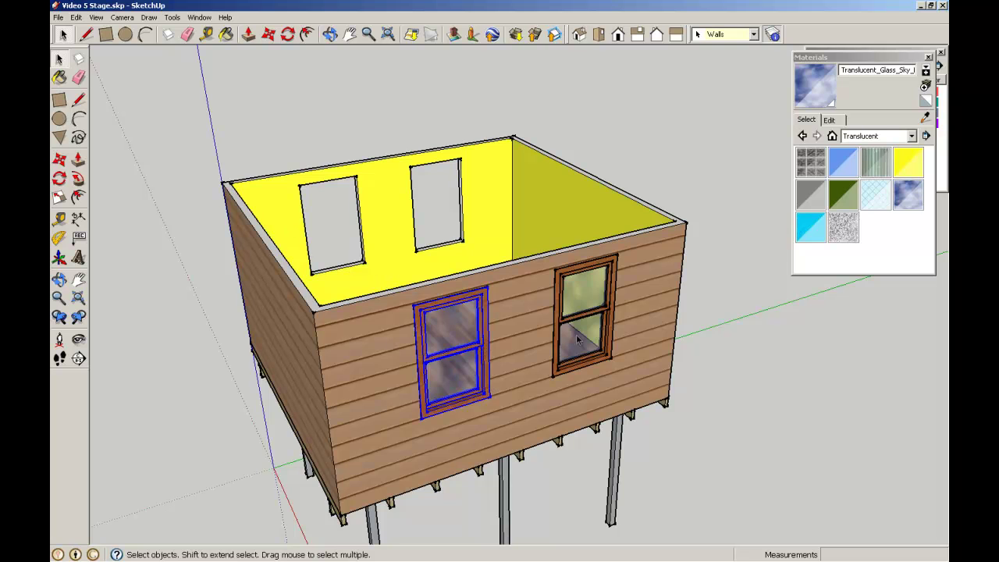
left_click(608, 311, "shift")
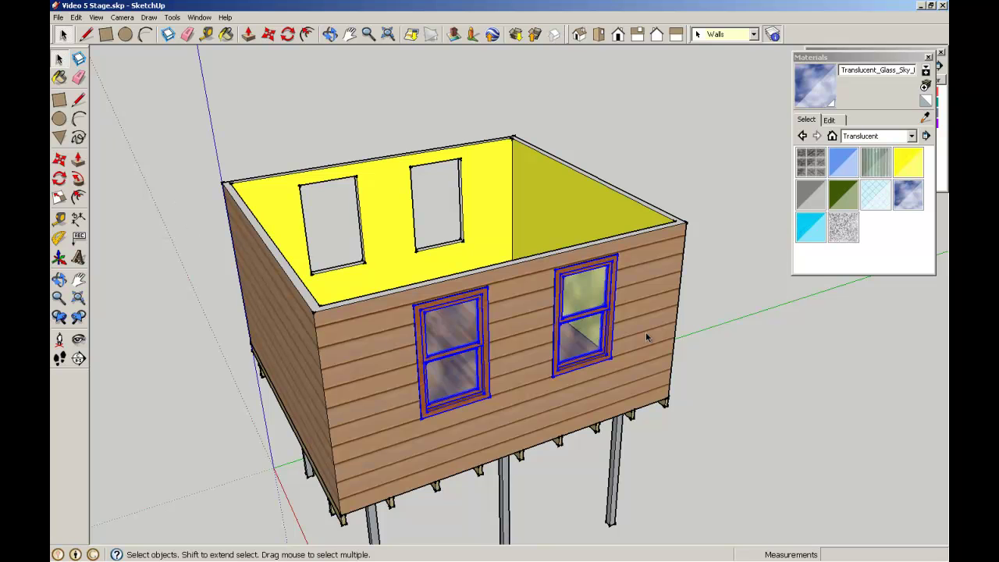
left_click(66, 181)
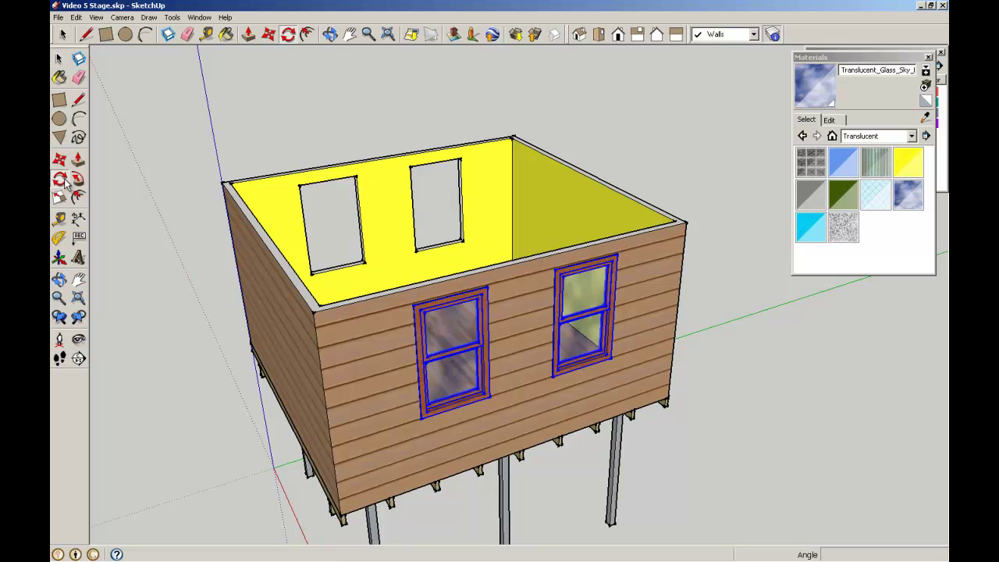
left_click(260, 236)
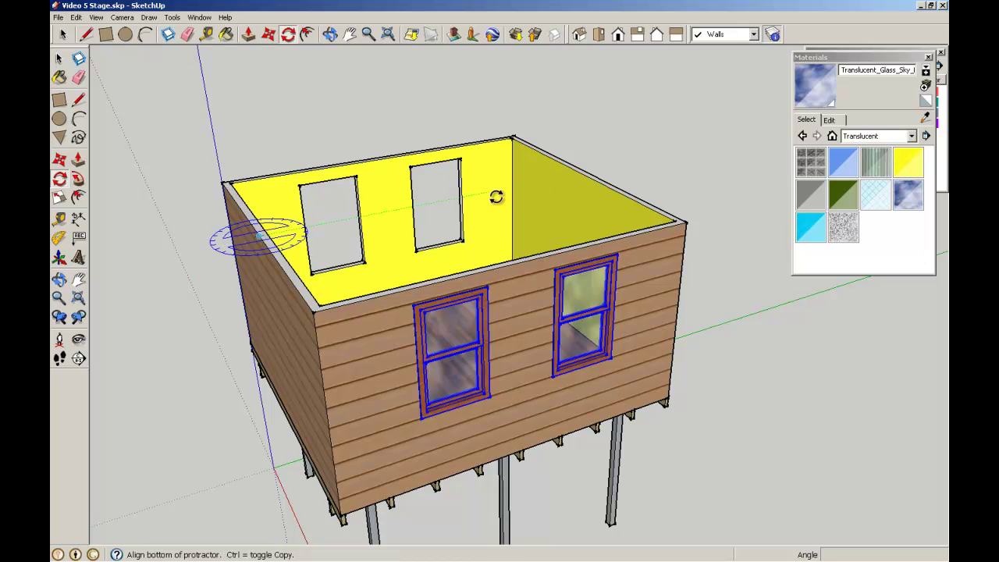
left_click(651, 165)
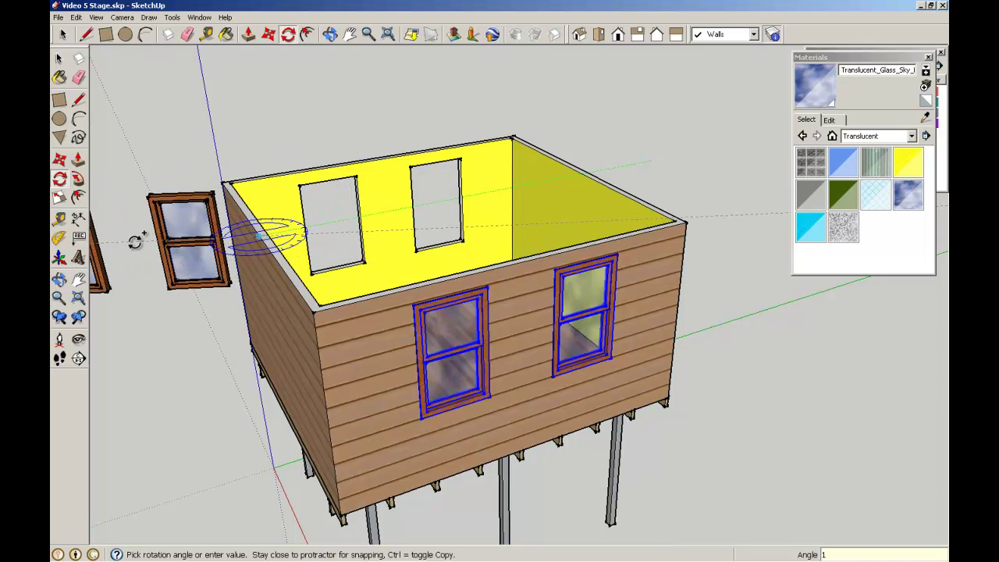
left_click(137, 234)
key("space")
Move the two copied windows by the nearer one's upper outer corner to the matching outer corner of the opening in the opposite wall.
middle_click_drag(175, 185, 594, 180)
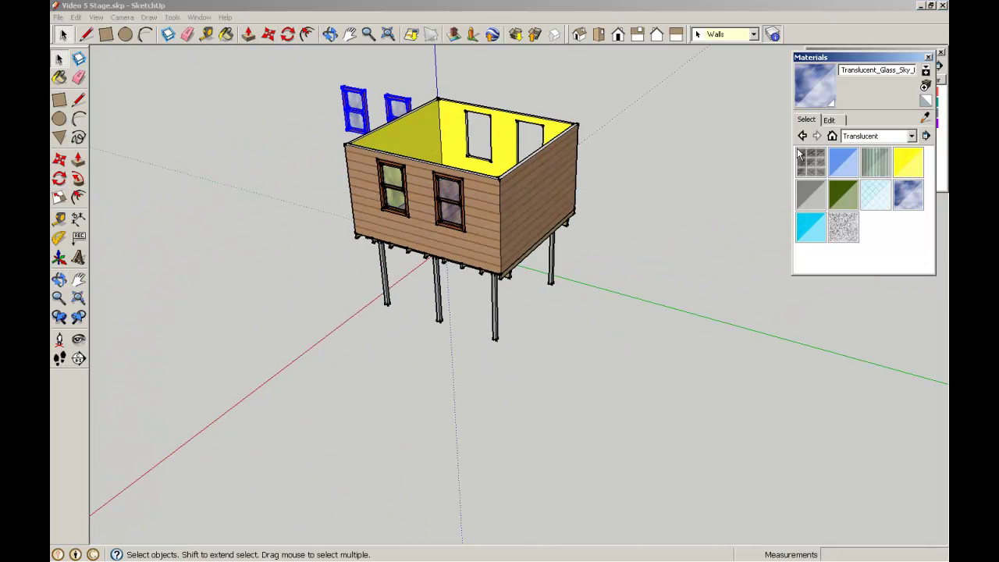
middle_click_drag(769, 169, 286, 141)
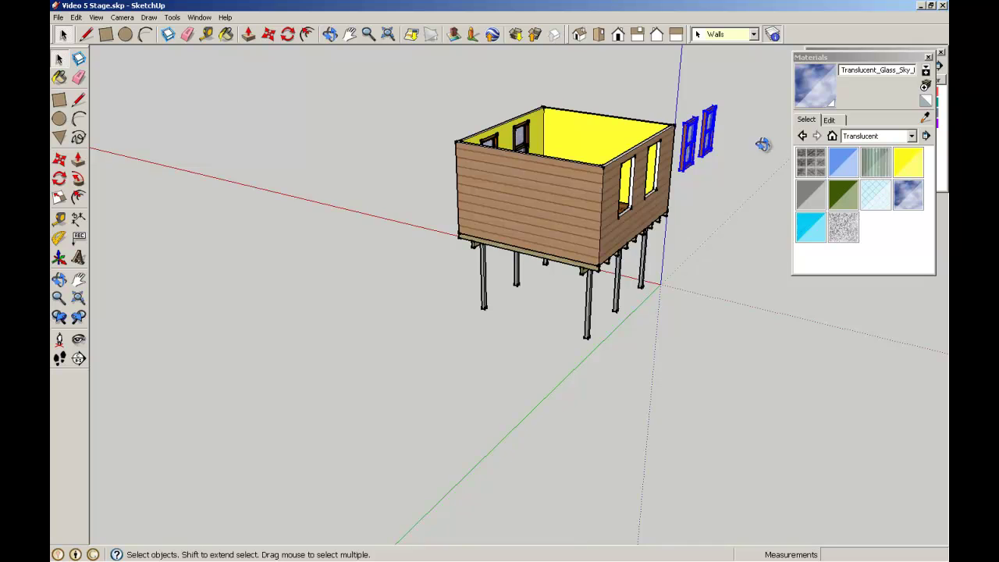
middle_click_drag(763, 145, 726, 148)
scroll(688, 147, "up", 8)
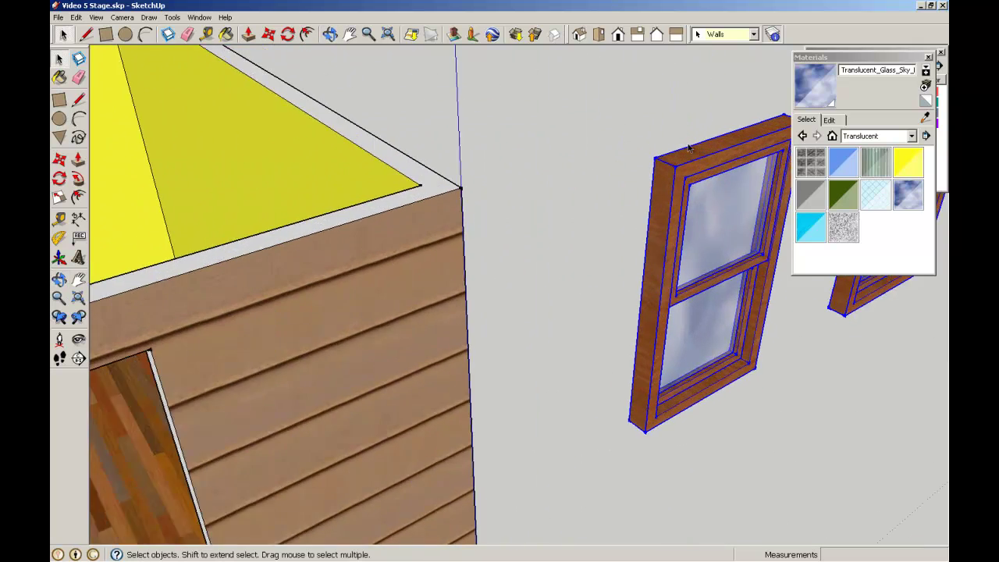
scroll(688, 146, "up", 3)
left_click(59, 159)
left_click(663, 190)
scroll(664, 189, "down", 10)
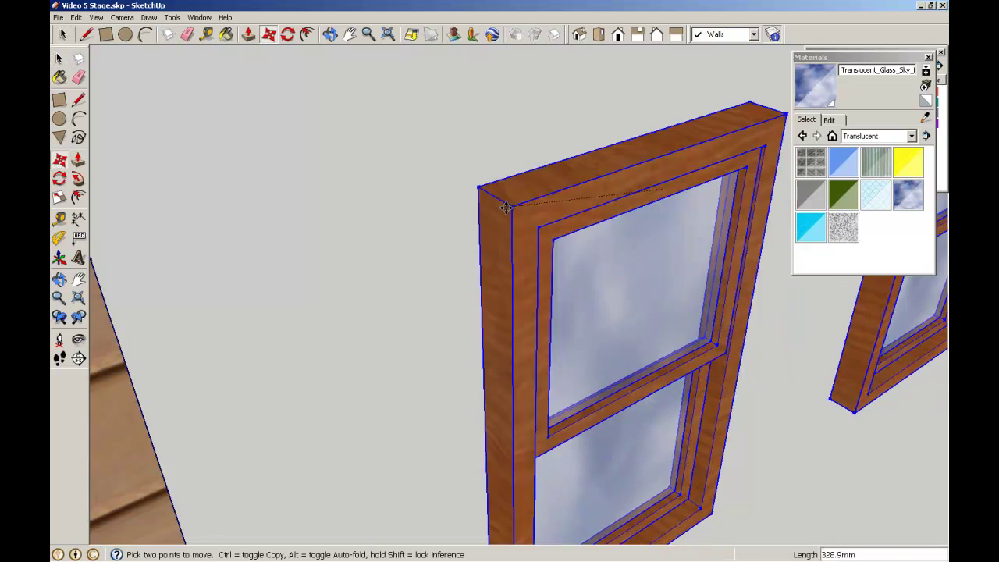
middle_click_drag(230, 318, 396, 408)
scroll(343, 300, "up", 3)
scroll(344, 300, "up", 5)
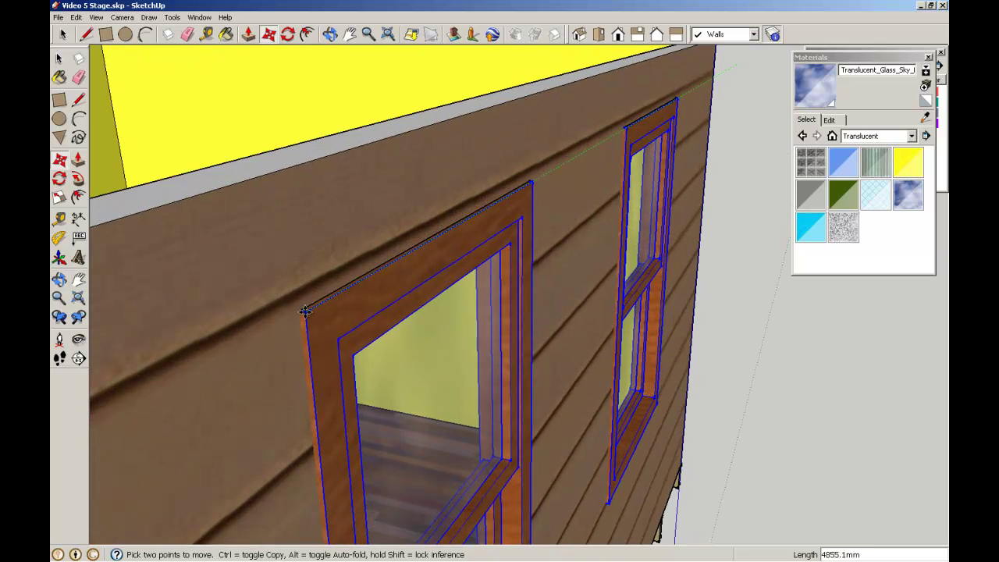
left_click(305, 306)
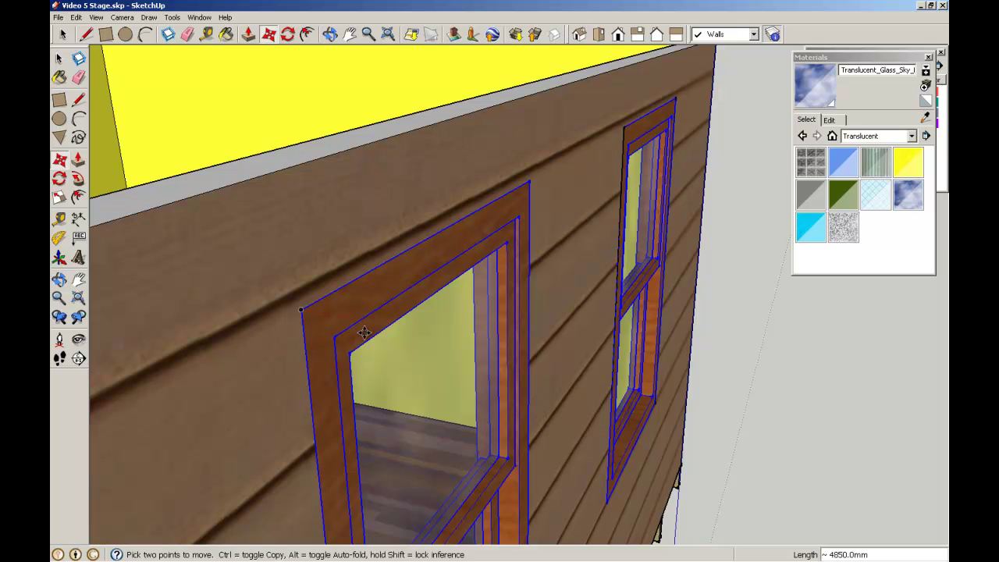
Move both copied windows 10 mm outward along the red axis so they project from the cladding, and clear the selection.
left_click(60, 160)
left_click(327, 325)
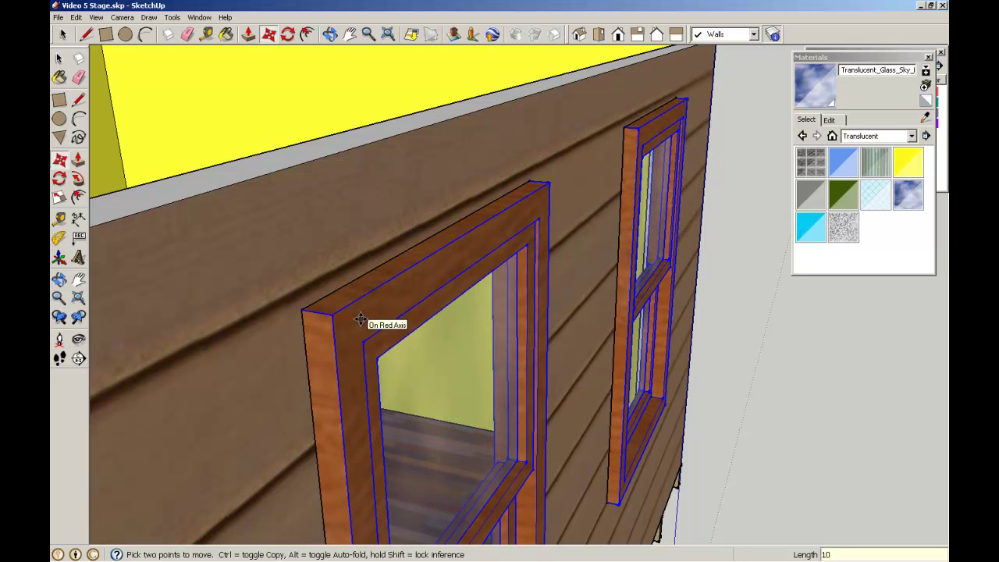
left_click(360, 320)
left_click(59, 58)
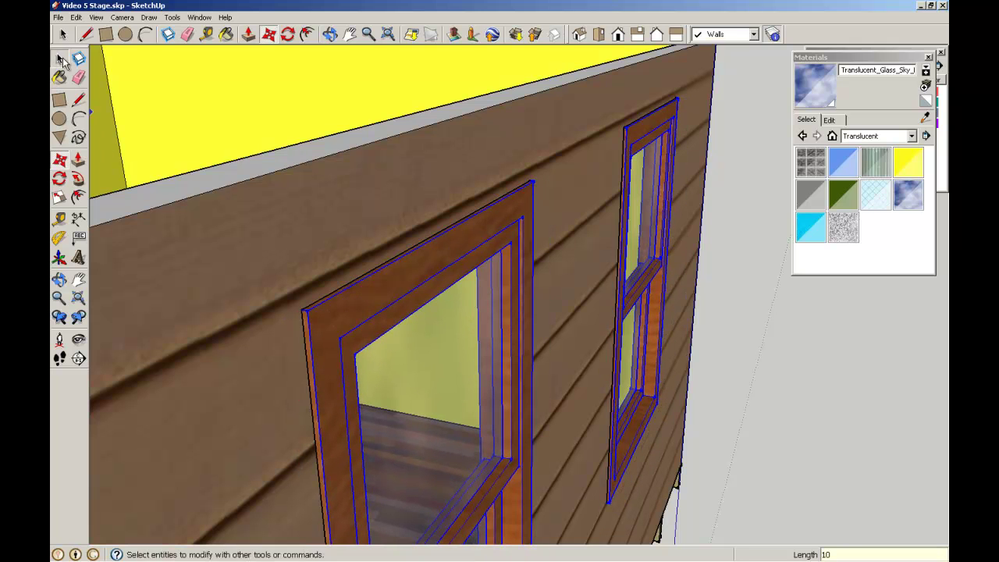
left_click(732, 353)
Examine the fitted windows in both long walls from several sides of the house.
scroll(734, 348, "down", 6)
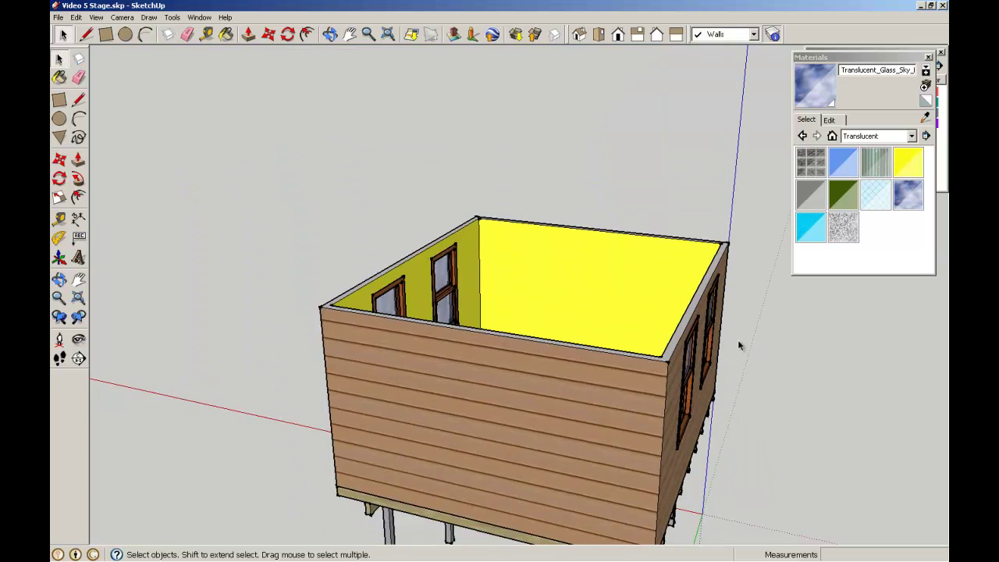
middle_click_drag(751, 360, 283, 451)
middle_click_drag(776, 341, 742, 381)
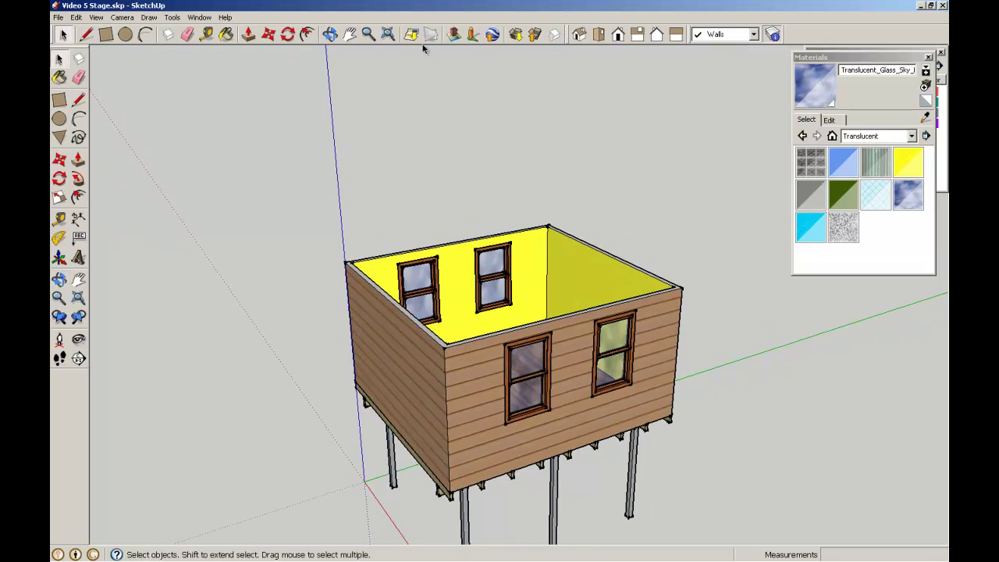
left_click(388, 34)
middle_click_drag(620, 168, 679, 242)
scroll(681, 137, "down", 3)
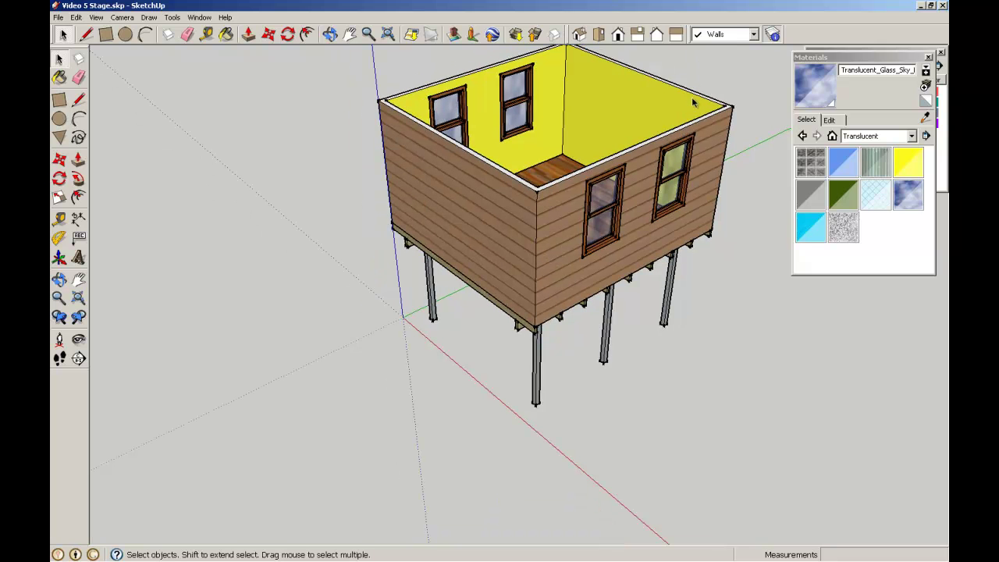
middle_click_drag(700, 157, 644, 240)
scroll(642, 238, "up", 2)
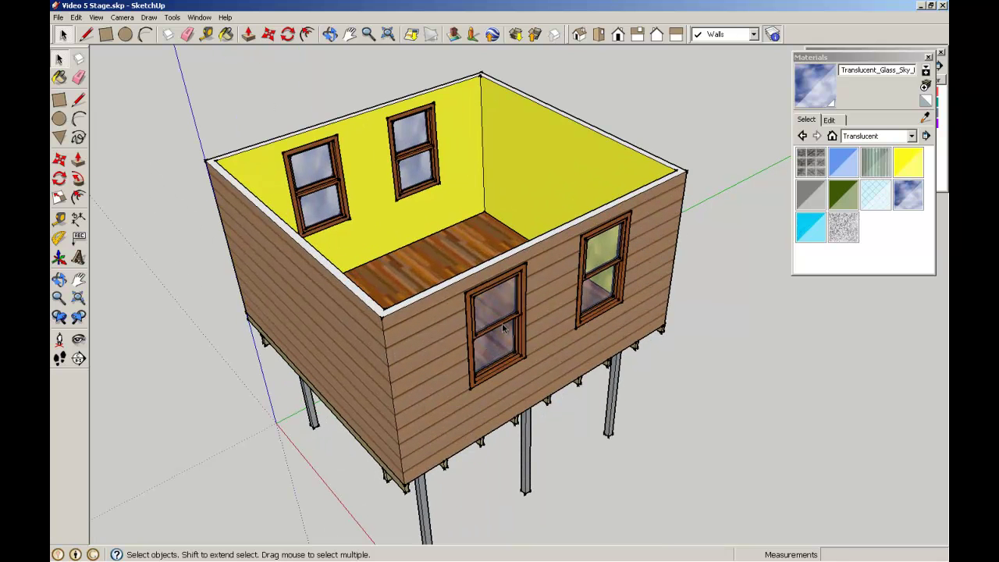
Open the nearer window component and paint its upper and lower panes with Translucent_Glass_Green_Dark, closing the component when done.
scroll(503, 316, "up", 6)
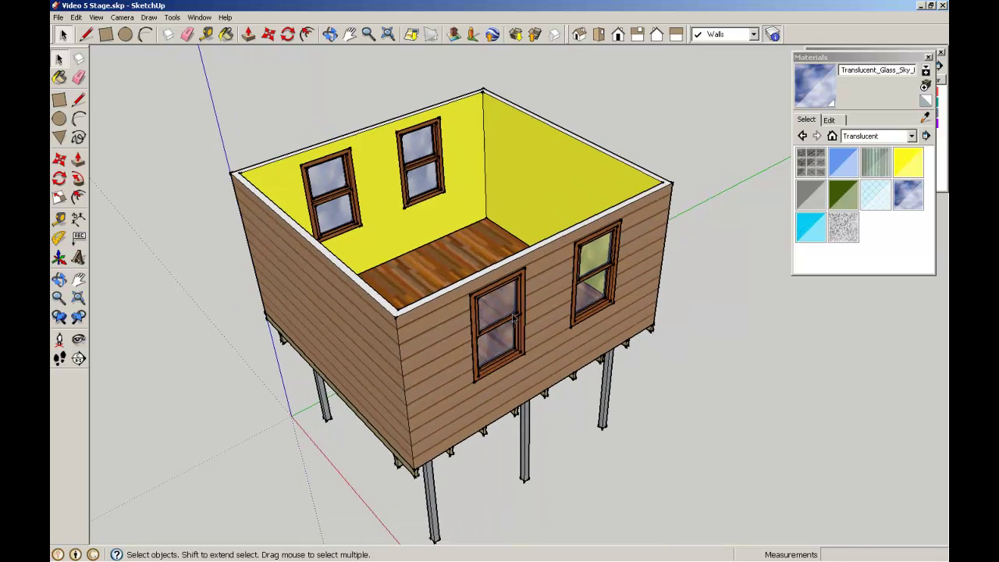
left_click(500, 308)
double_click(501, 308)
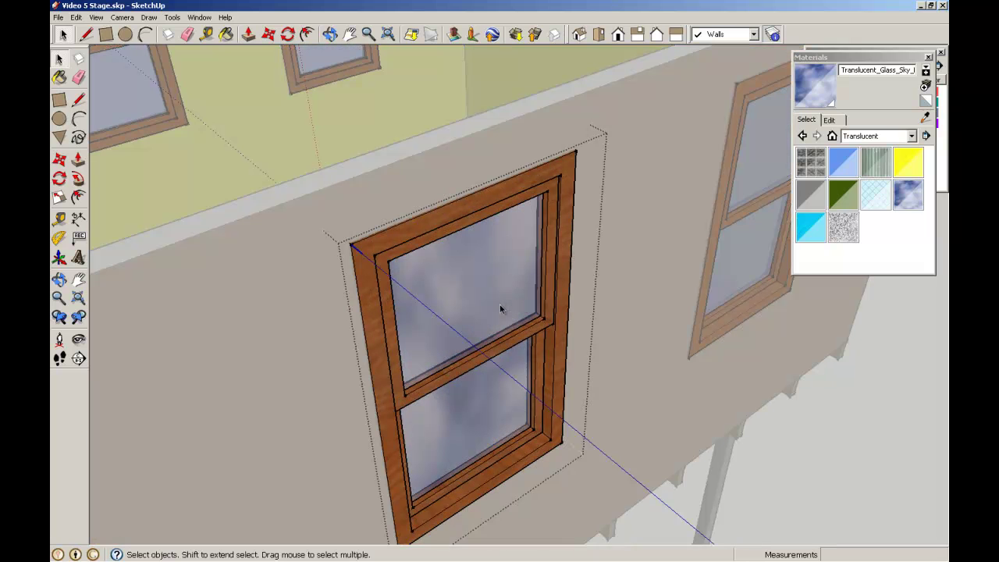
left_click(498, 283)
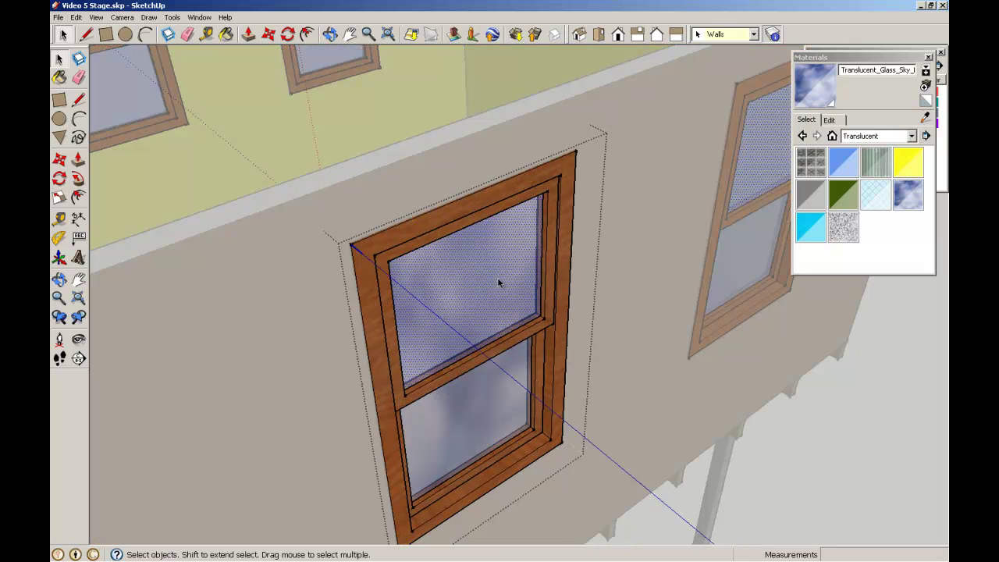
left_click(850, 192)
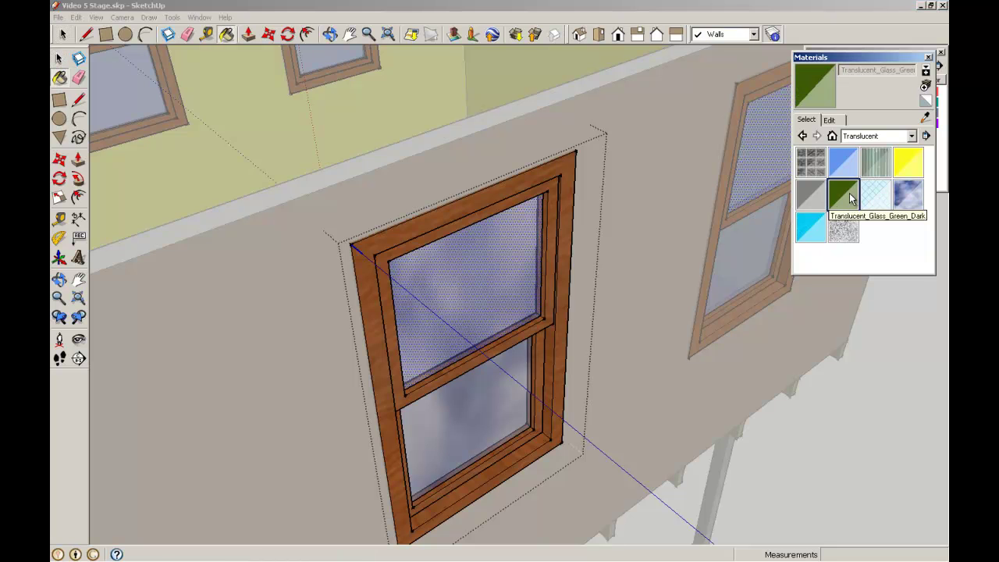
left_click(516, 275)
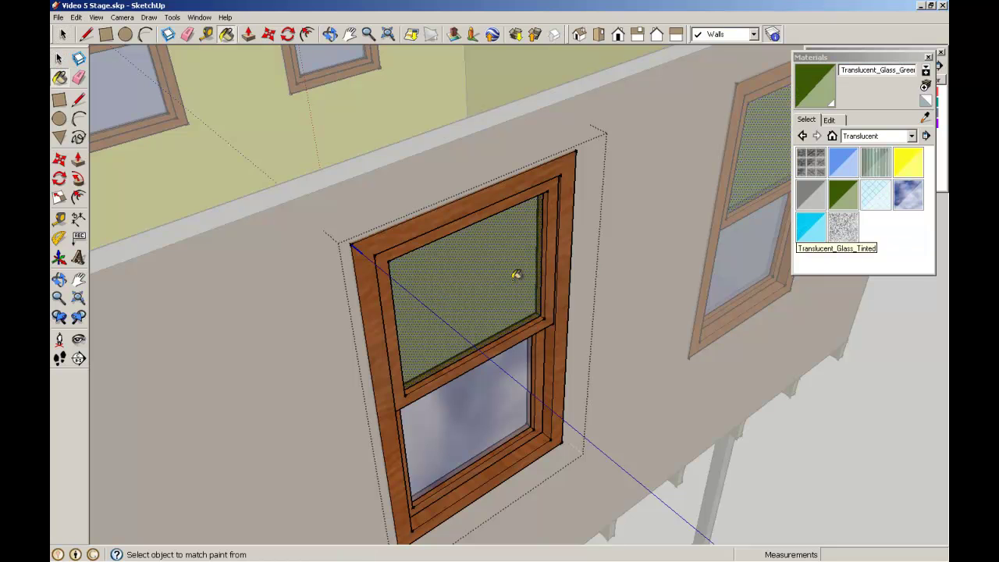
left_click(479, 409)
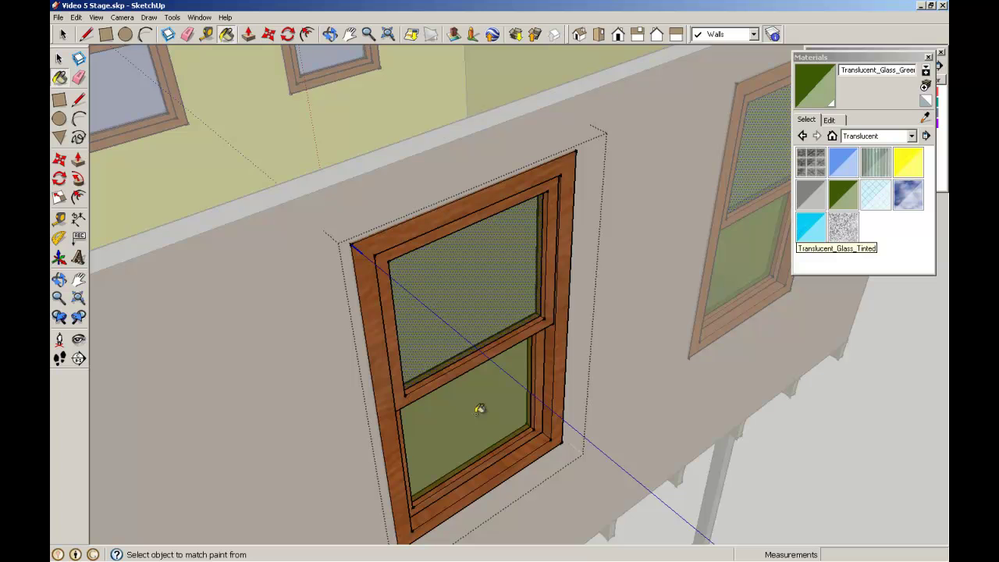
left_click(59, 58)
key("Page_Down")
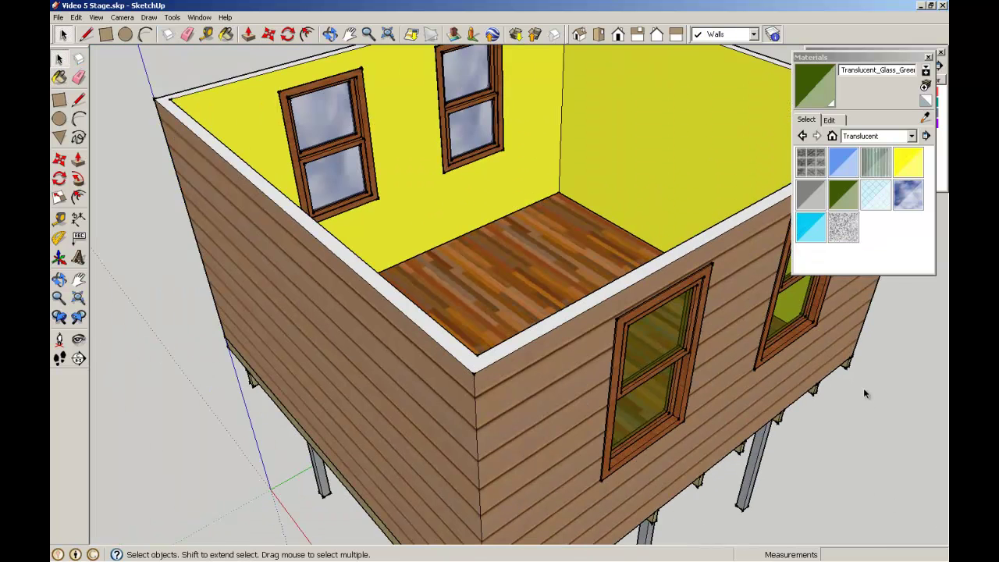
middle_click_drag(863, 388, 724, 343)
middle_click_drag(858, 363, 622, 361)
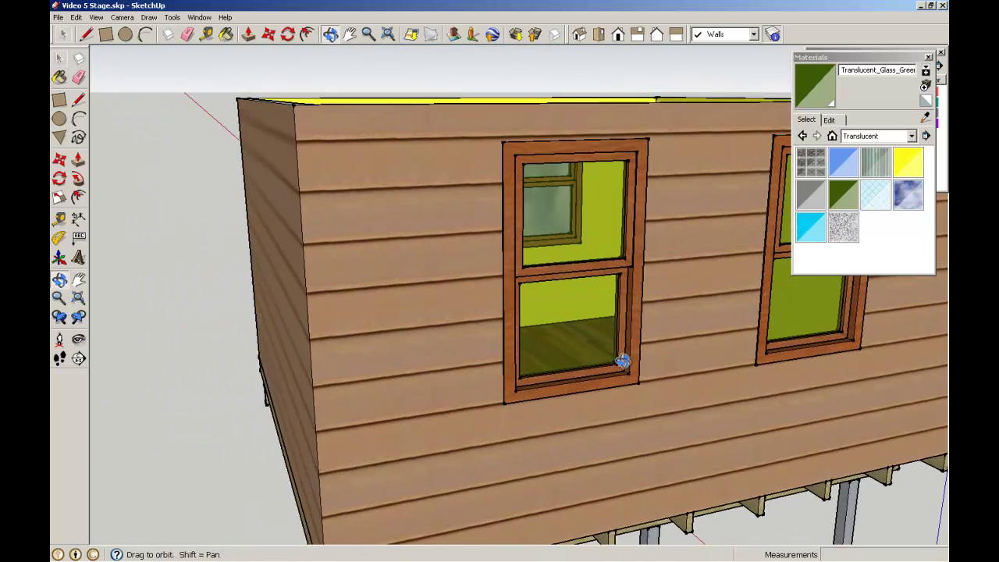
scroll(669, 347, "down", 3)
middle_click_drag(673, 341, 745, 337)
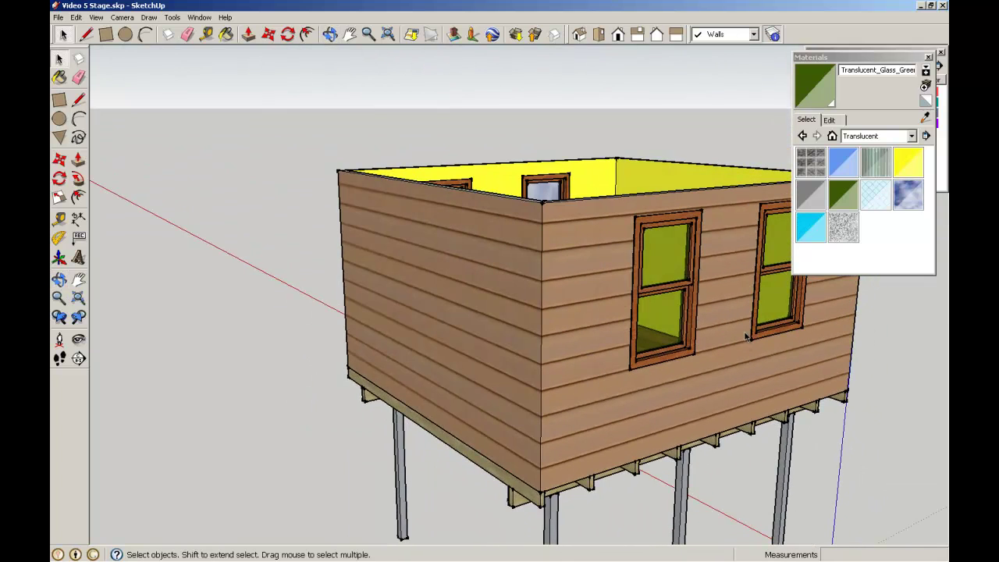